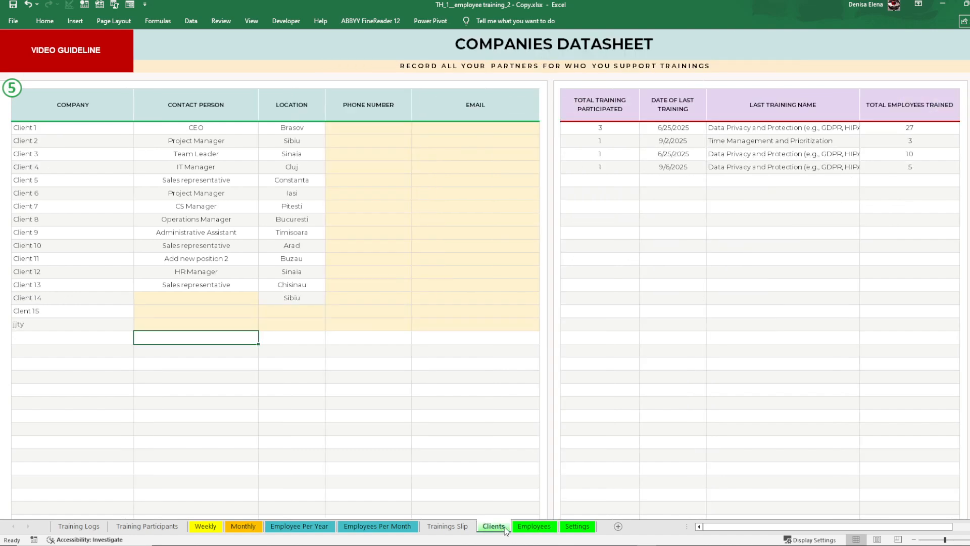
left_click(493, 439)
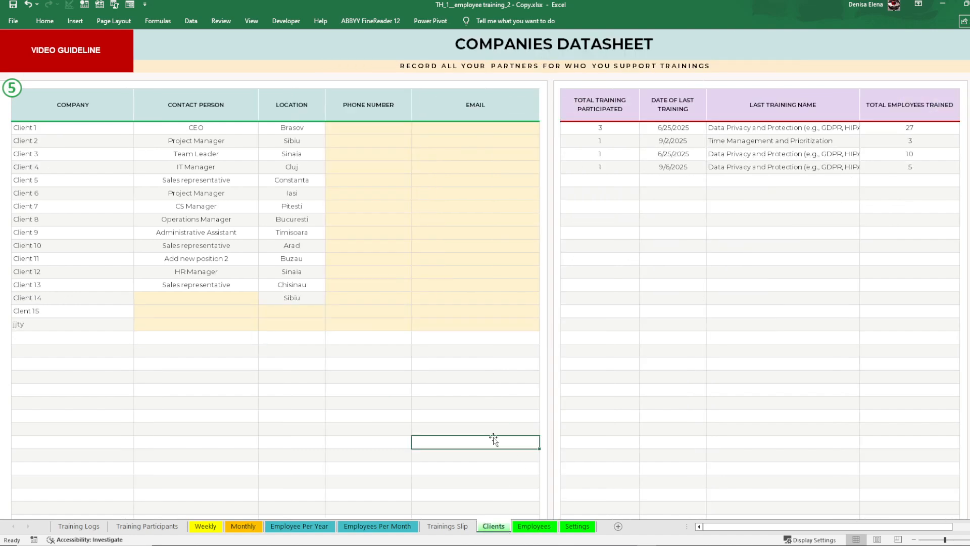
left_click(533, 526)
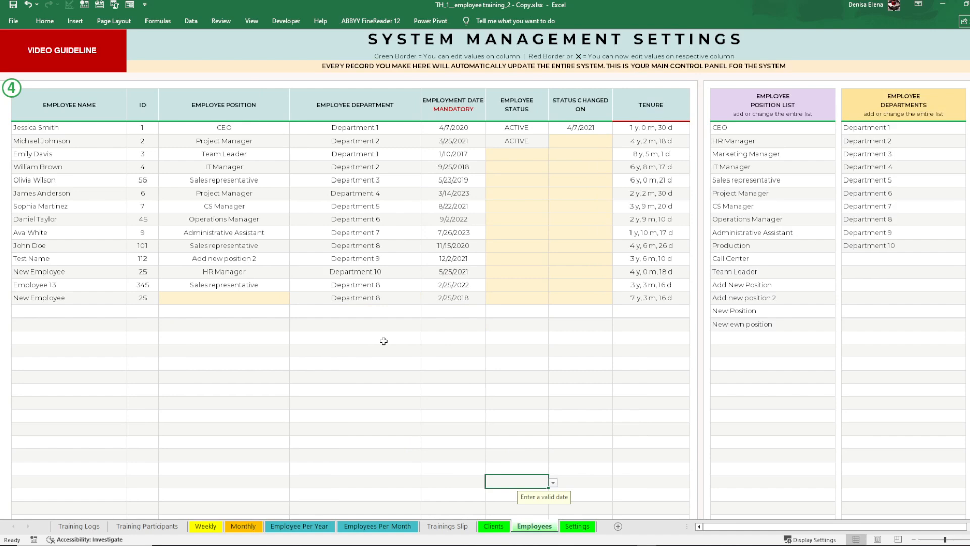
left_click(493, 526)
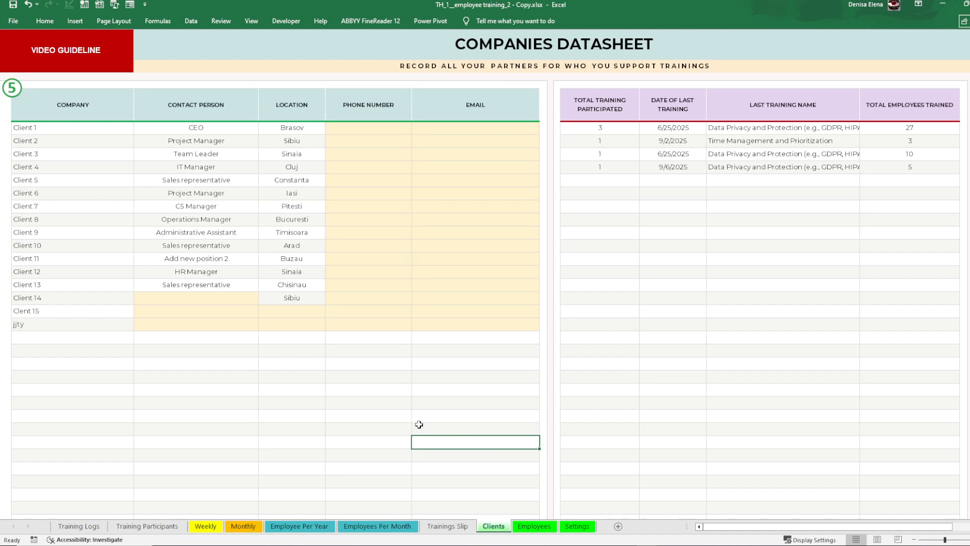
Step: On the Employees sheet, add "New Employee Example" as the employee name in the first empty row
left_click(533, 526)
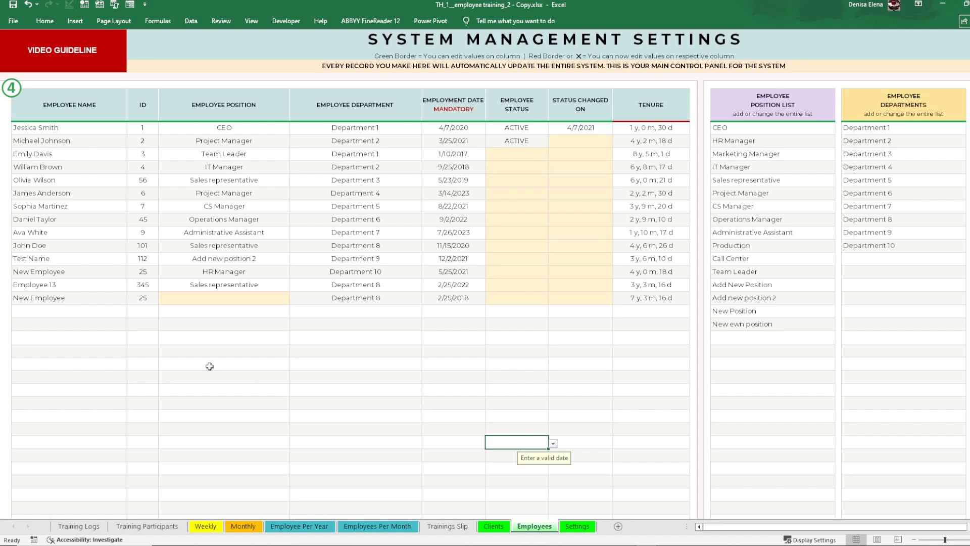
left_click(114, 311)
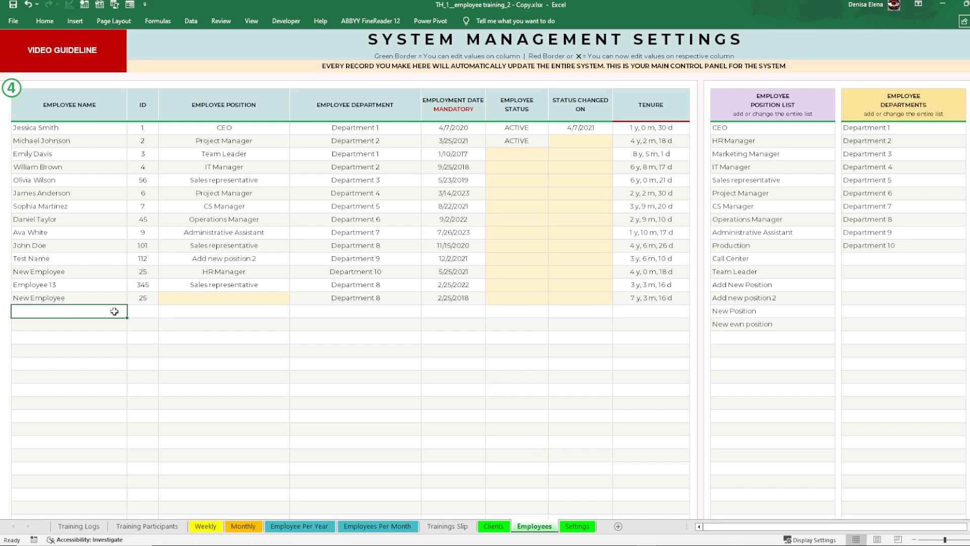
type("Me")
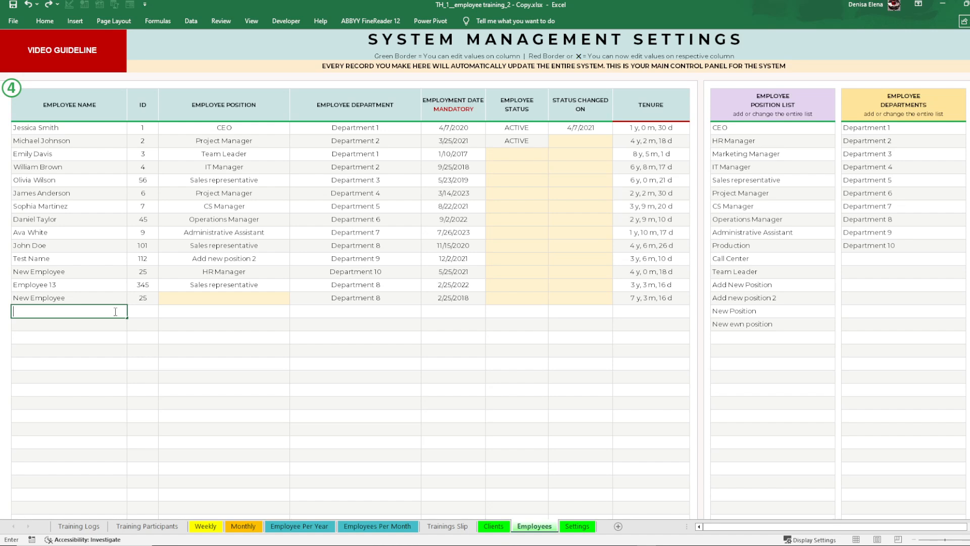
type("New Employee Example")
left_click(103, 344)
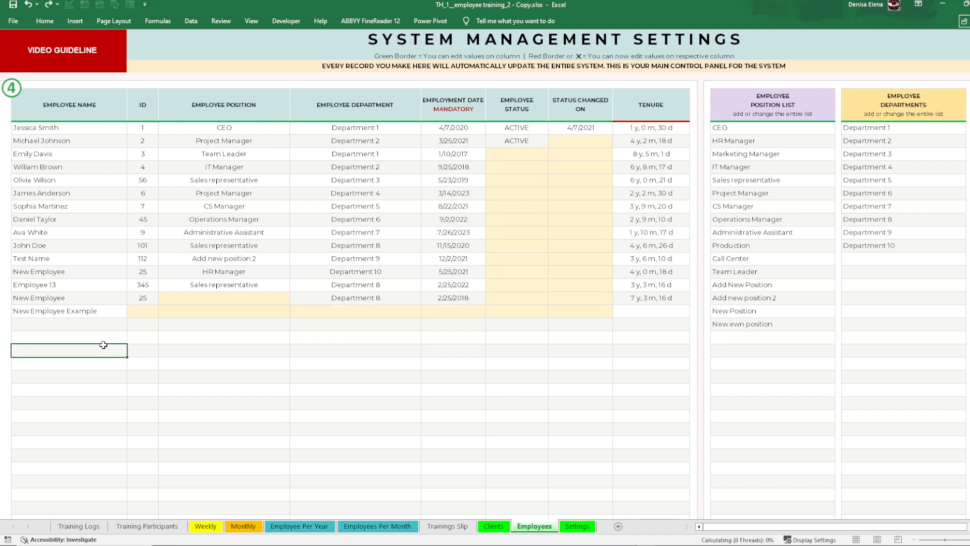
left_click(69, 314)
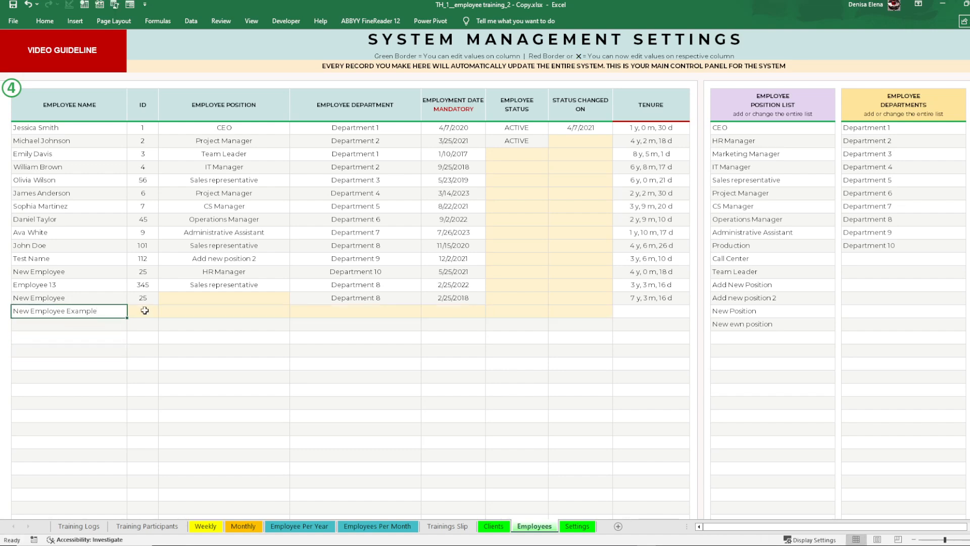
left_click_drag(143, 311, 595, 311)
left_click(311, 361)
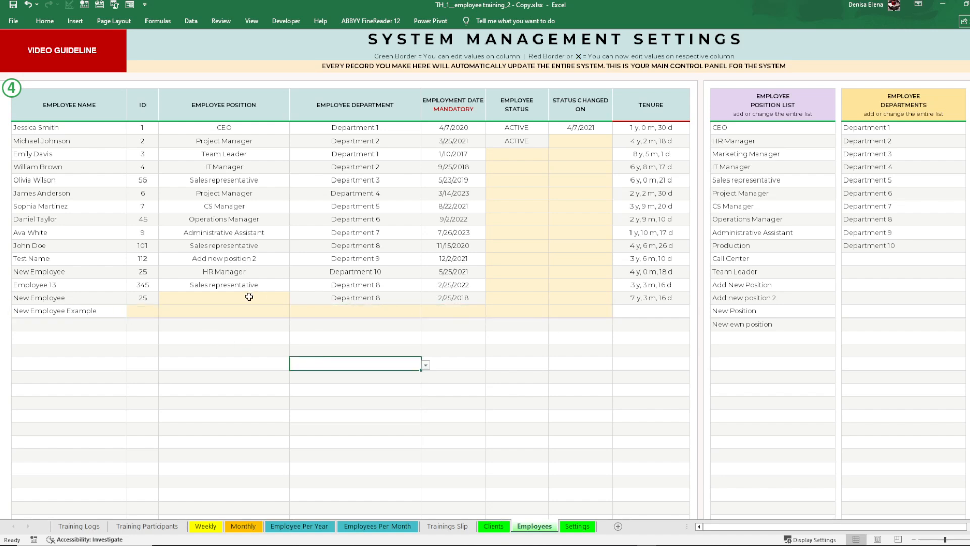
Step: Enter the employee ID for New Employee Example and set the position to Marketing Manager
left_click(148, 311)
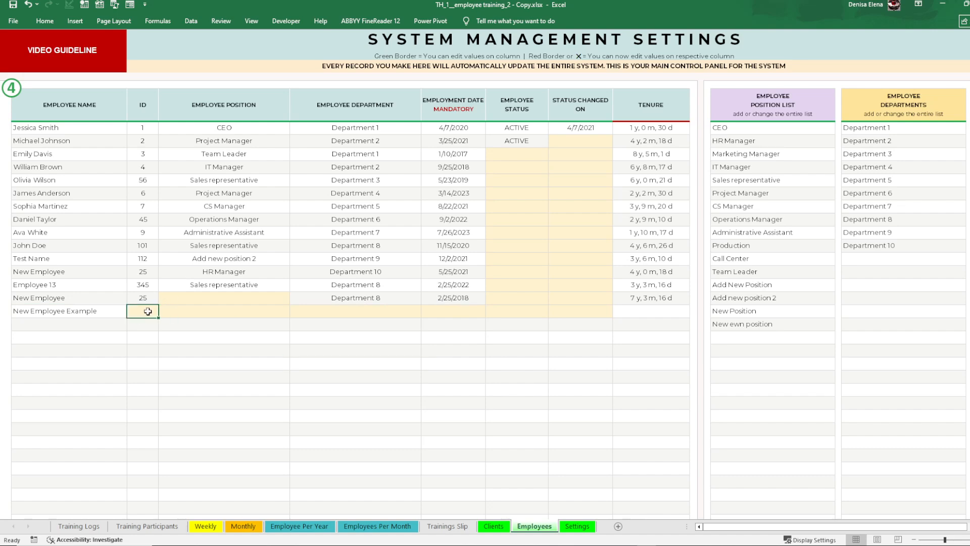
type("451")
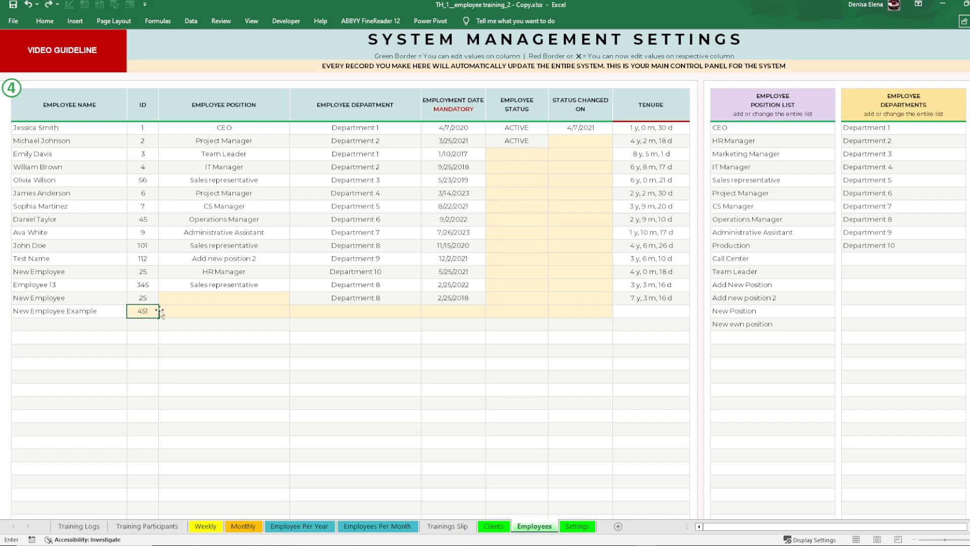
left_click(189, 311)
left_click(294, 312)
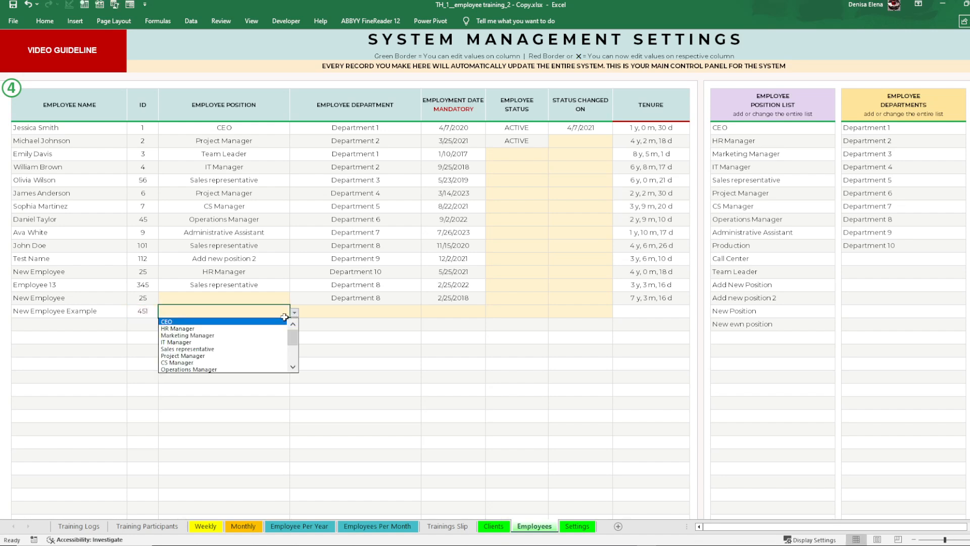
left_click(217, 333)
Step: Assign New Employee Example to Department 5 and enter 01/01/2020 as the employment date
left_click(348, 314)
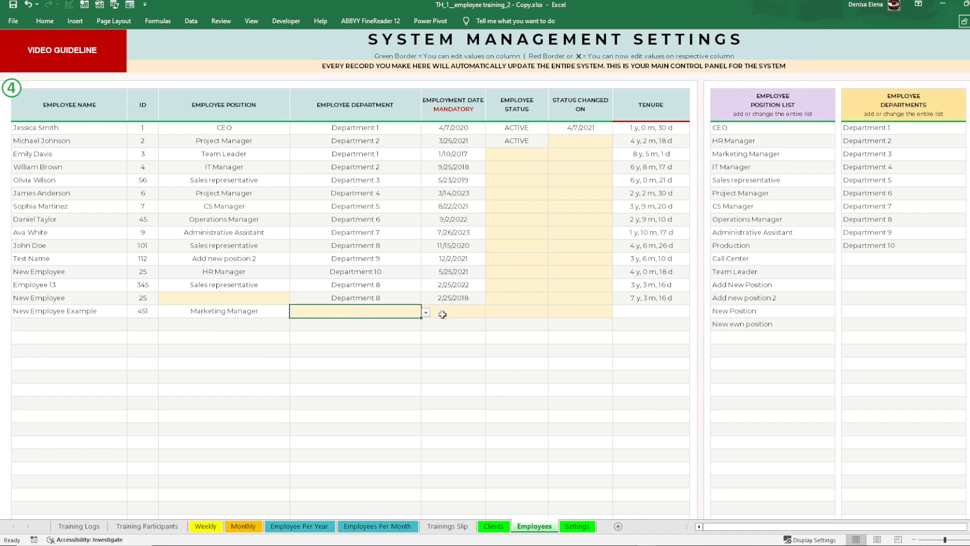
left_click(430, 313)
left_click(411, 311)
left_click(426, 313)
left_click(324, 347)
left_click(443, 314)
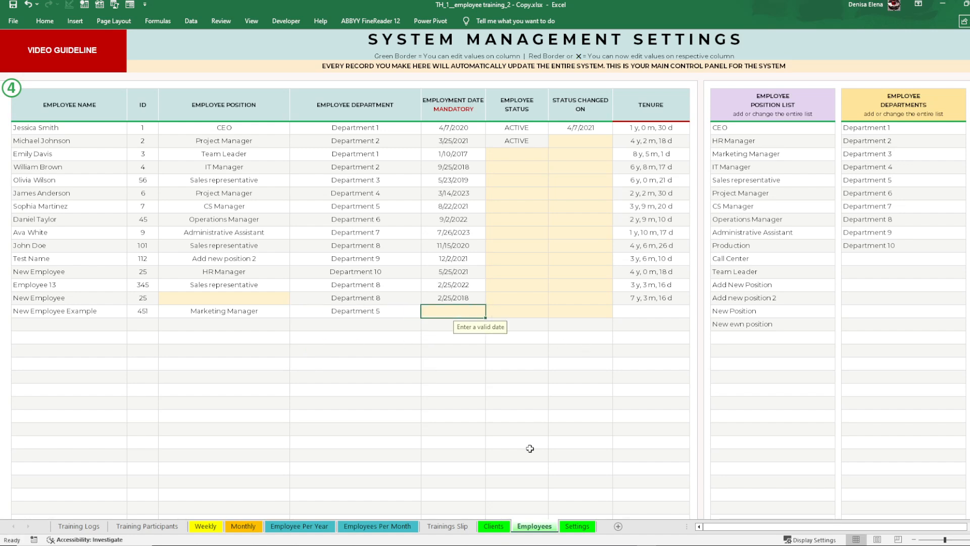
type("01/01/202")
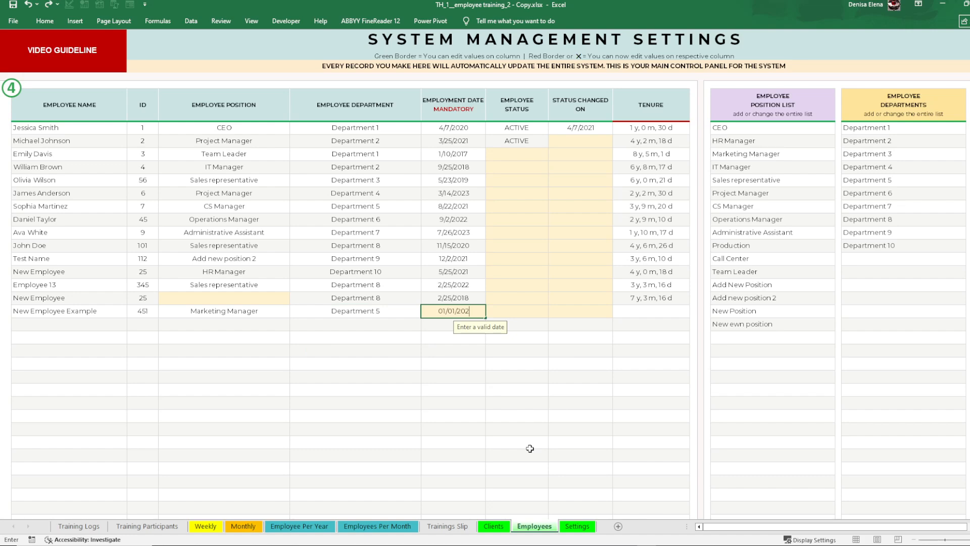
type("0")
key("Return")
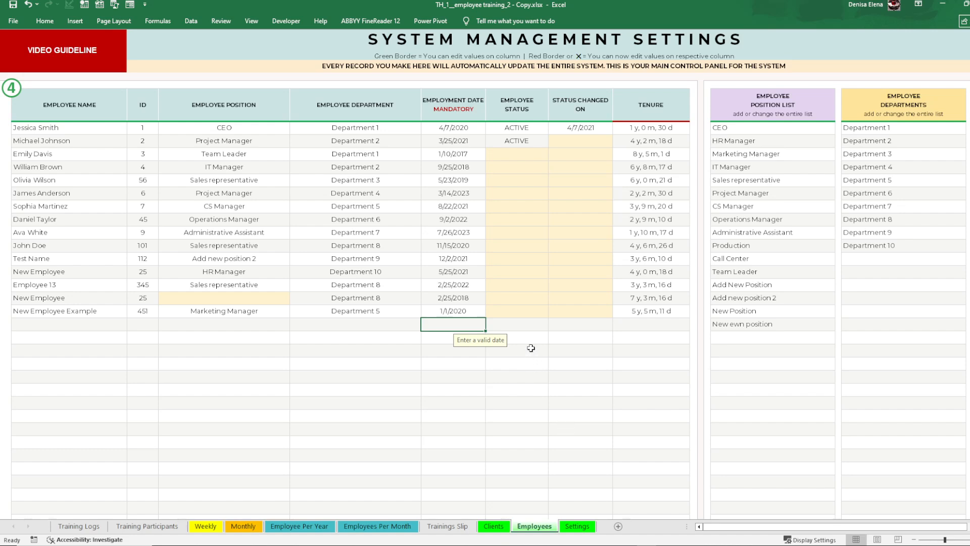
Step: Set the employee status of New Employee Example to ACTIVE and check the tenure
left_click(517, 324)
left_click(516, 310)
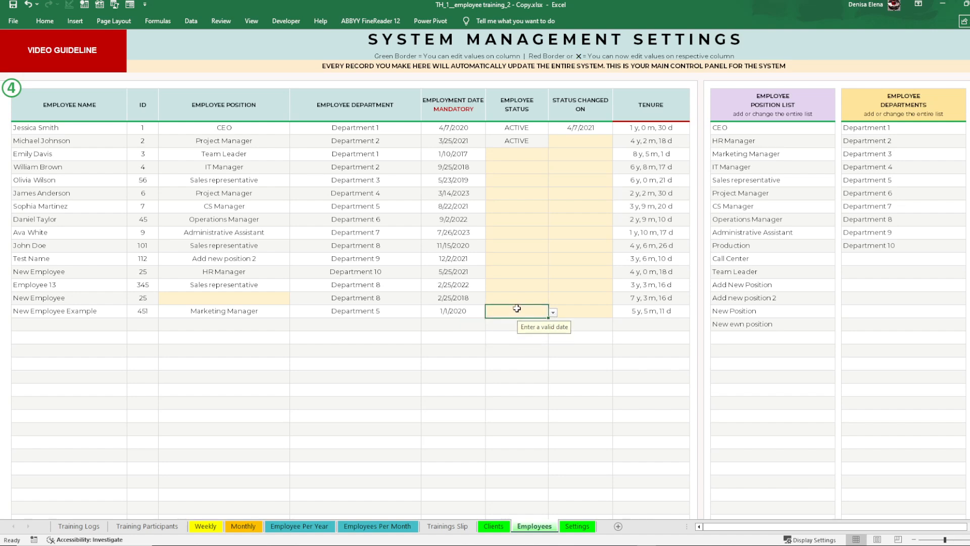
left_click(553, 312)
left_click(494, 319)
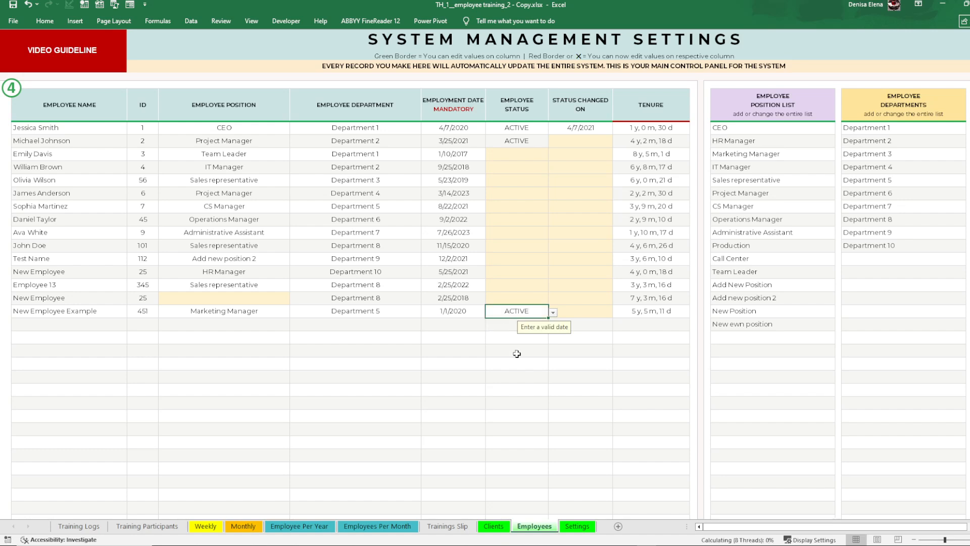
left_click(517, 353)
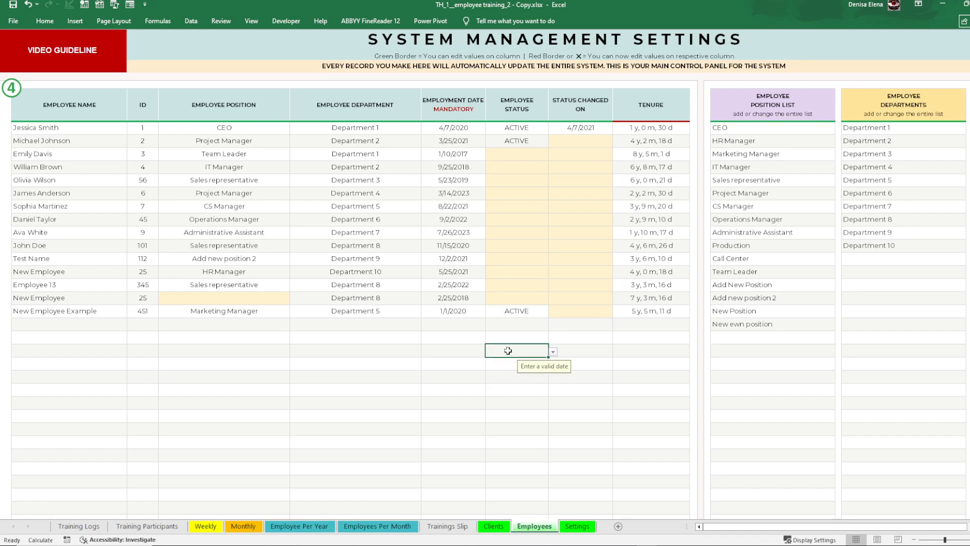
left_click(506, 315)
left_click(596, 314)
left_click(645, 315)
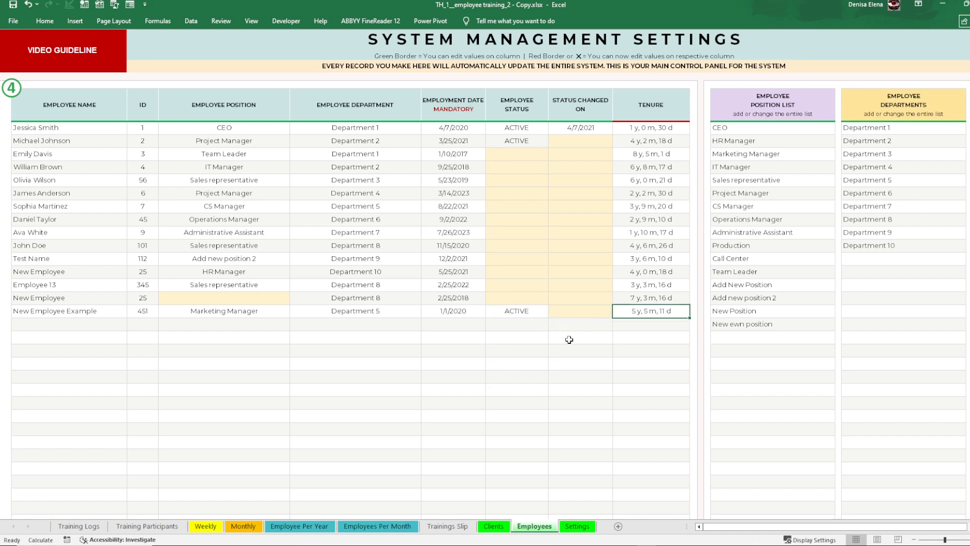
Step: Change the employee status of New Employee Example to NOT ACTIVE
left_click(521, 310)
left_click(553, 312)
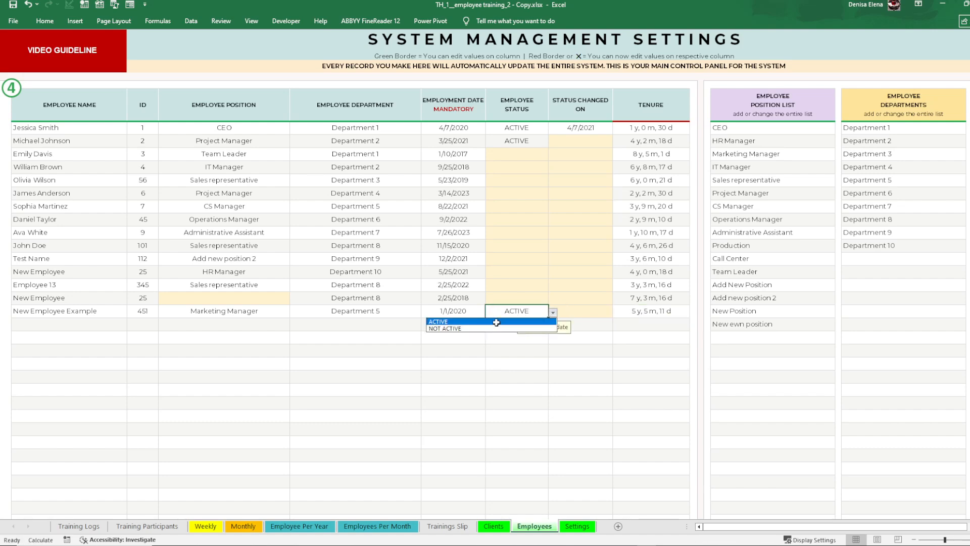
left_click(495, 329)
left_click(591, 311)
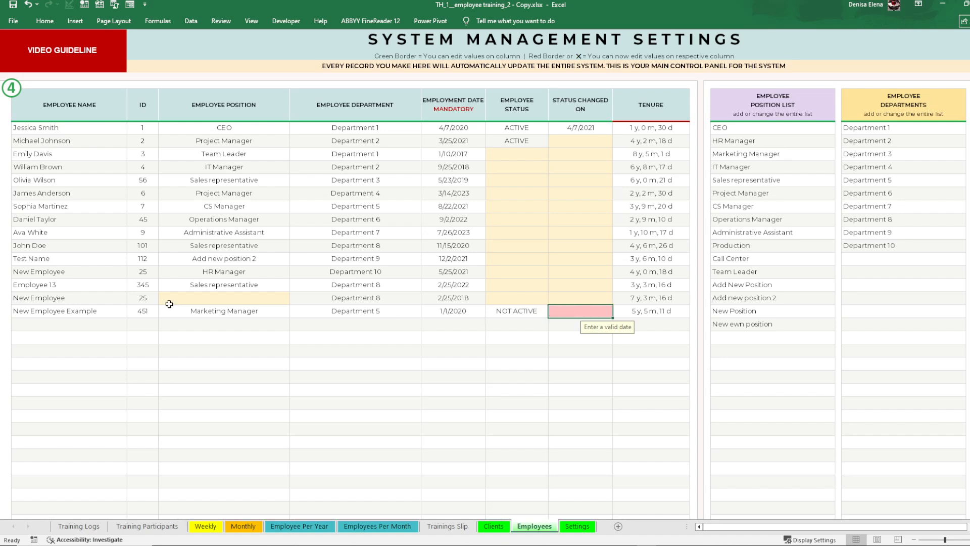
Step: Enter 01/01/2021 as the status change date for New Employee Example and compare the tenure with the employment date
left_click(521, 312)
left_click(586, 312)
type("0/")
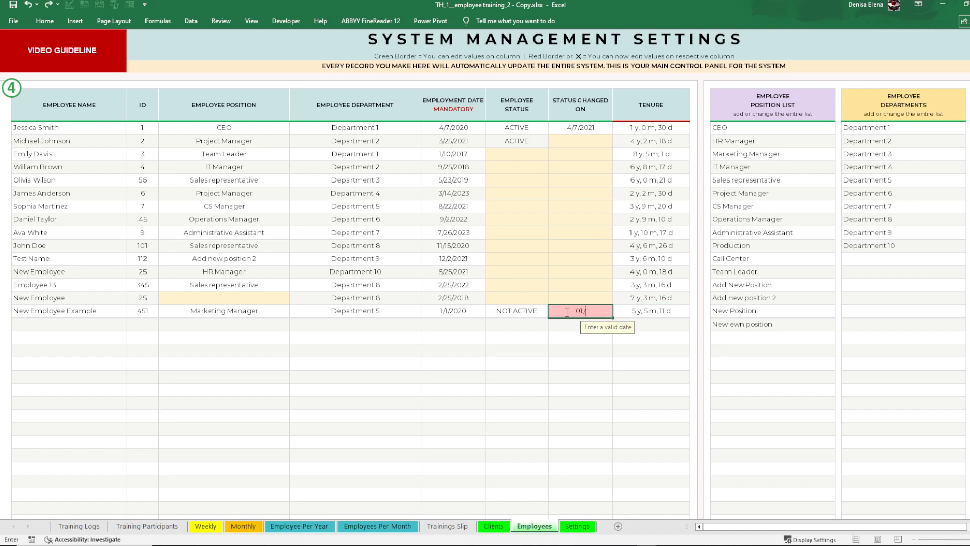
type("01/2021")
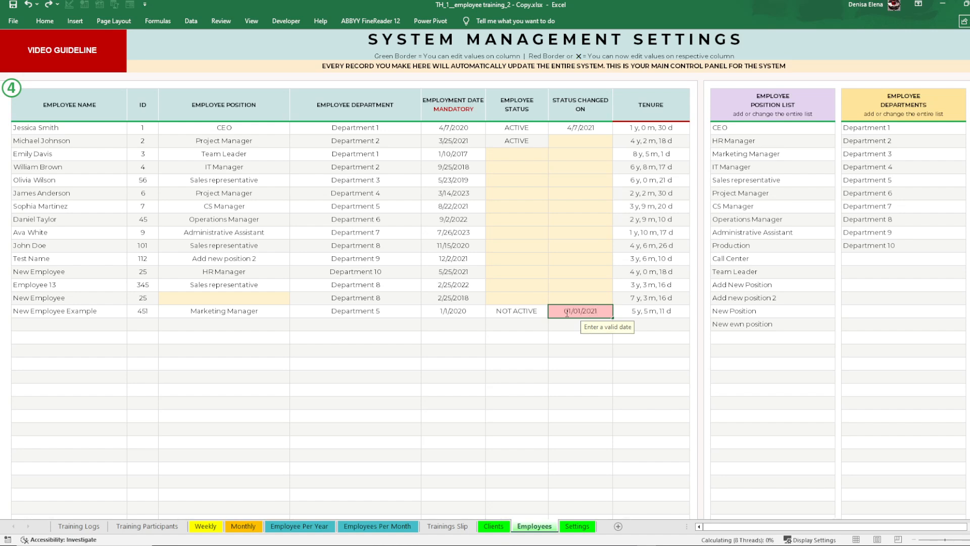
key("Return")
left_click(646, 311)
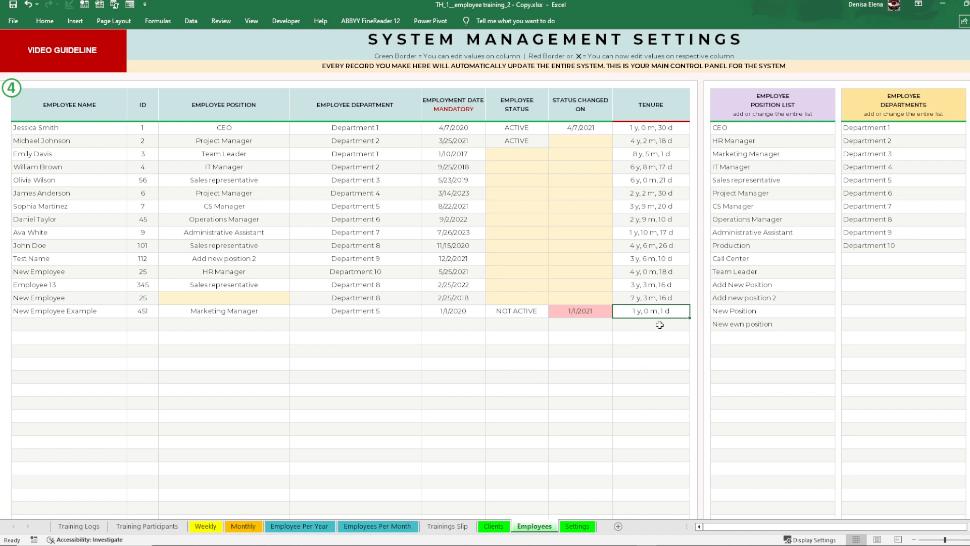
left_click(470, 313)
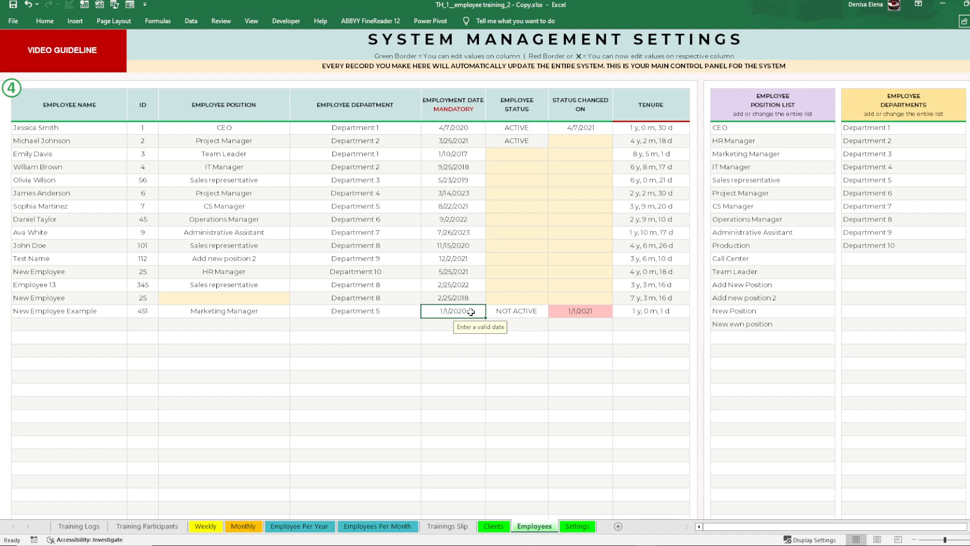
Step: Clear the status change date of New Employee Example, set the status back to ACTIVE, and recheck the tenure
left_click(578, 314)
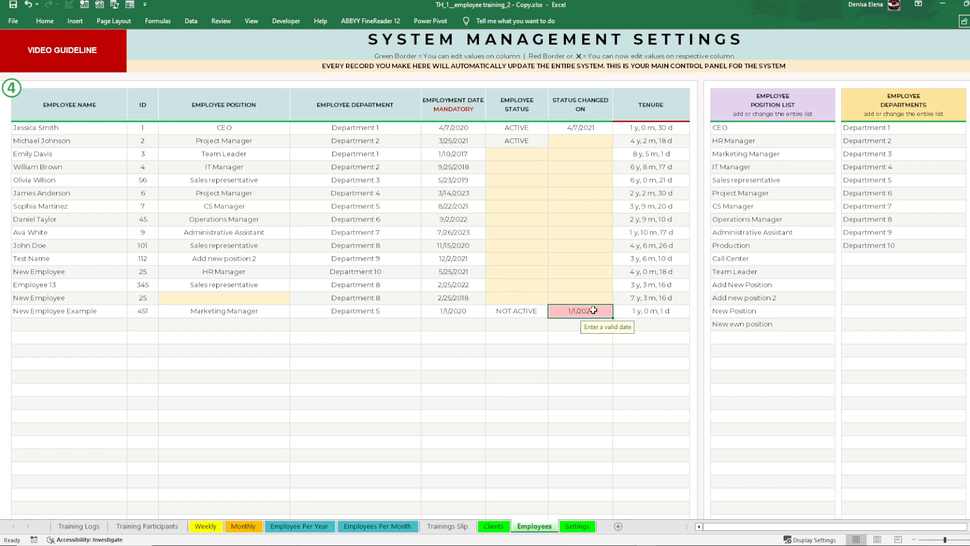
key("Delete")
left_click(544, 313)
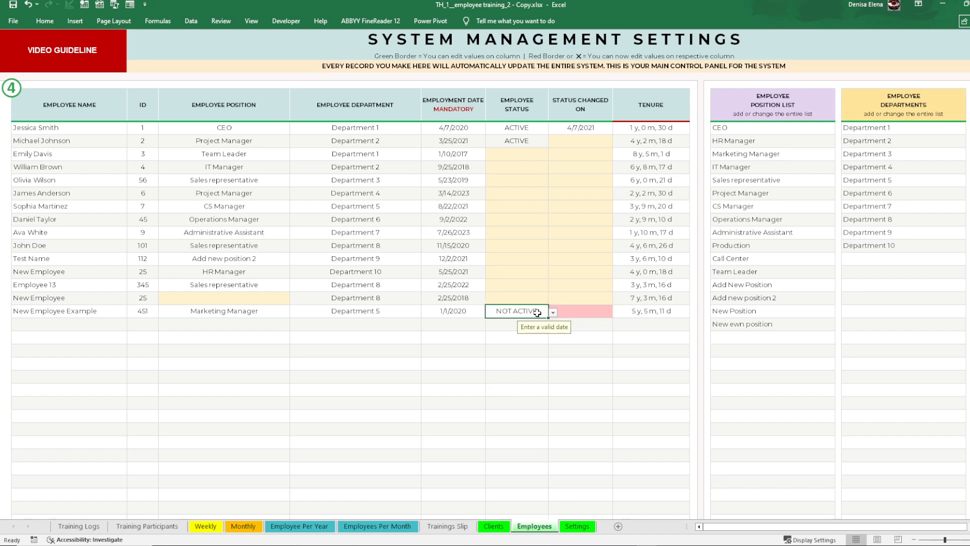
left_click(553, 312)
left_click(538, 324)
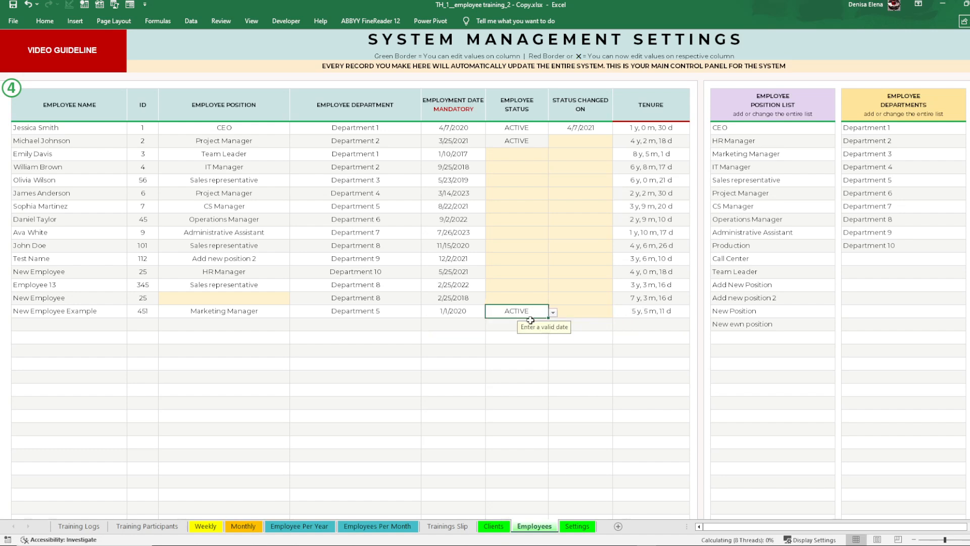
left_click(540, 349)
left_click_drag(560, 313, 636, 312)
left_click(622, 310)
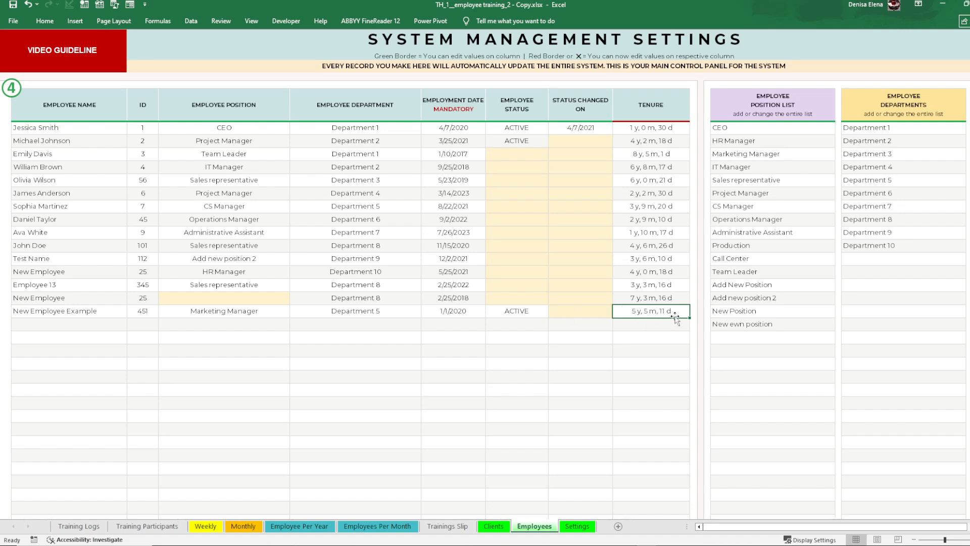
Step: Examine the position list and the position and department choices available for the employee records
left_click(750, 326)
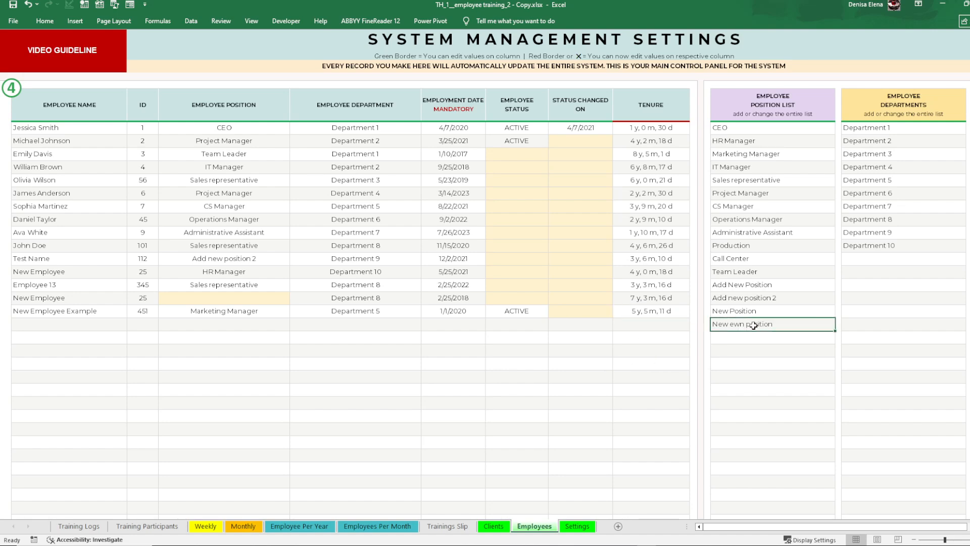
left_click(252, 313)
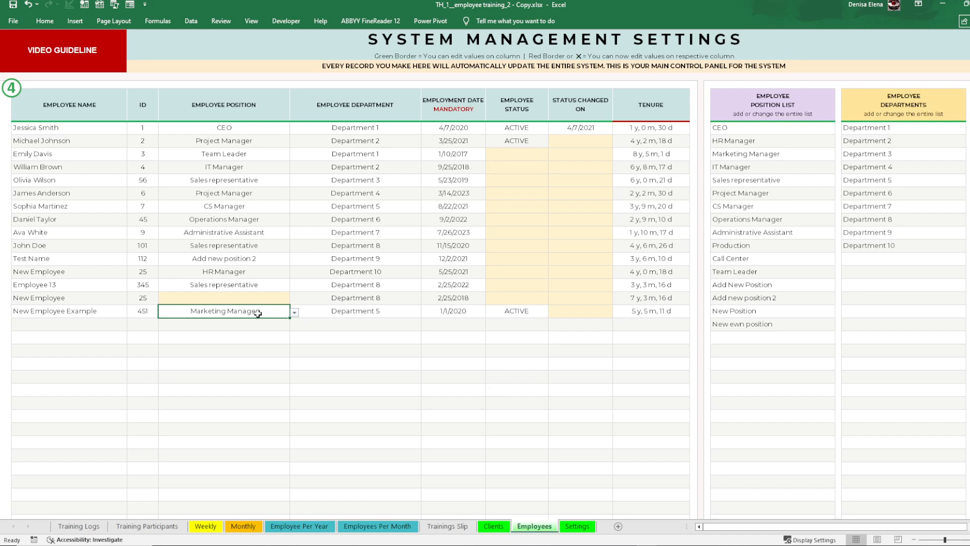
left_click(295, 313)
left_click(351, 311)
left_click(381, 310)
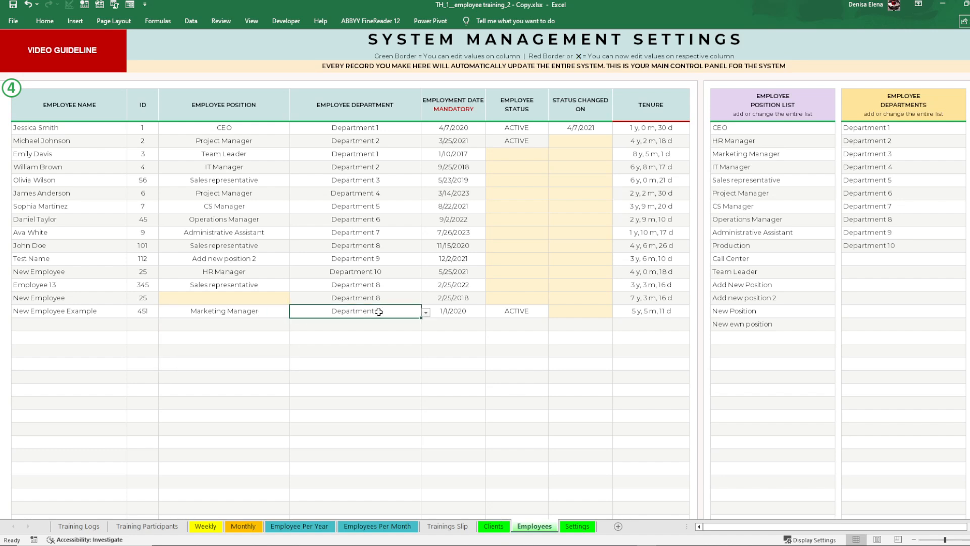
left_click(426, 313)
left_click(273, 310)
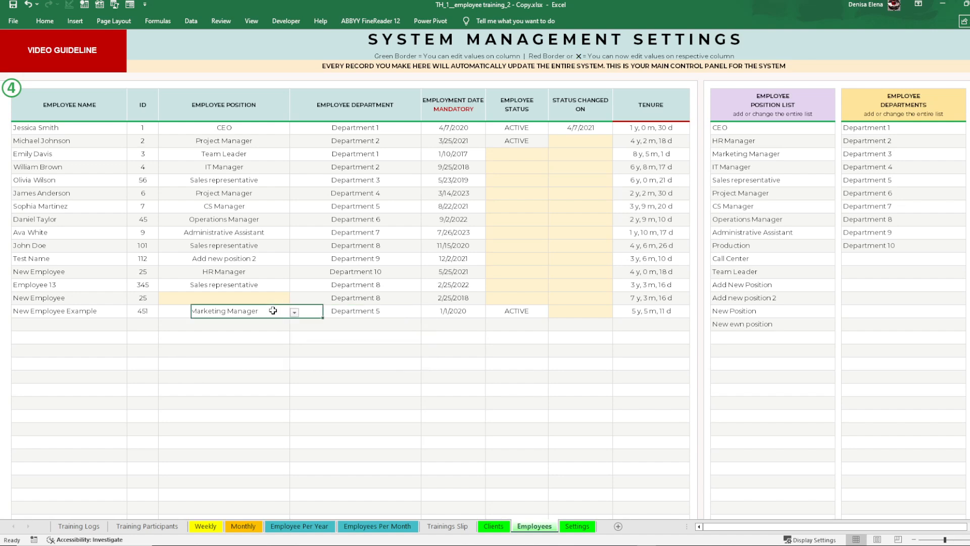
left_click(314, 309)
left_click(275, 309)
left_click_drag(258, 172, 249, 274)
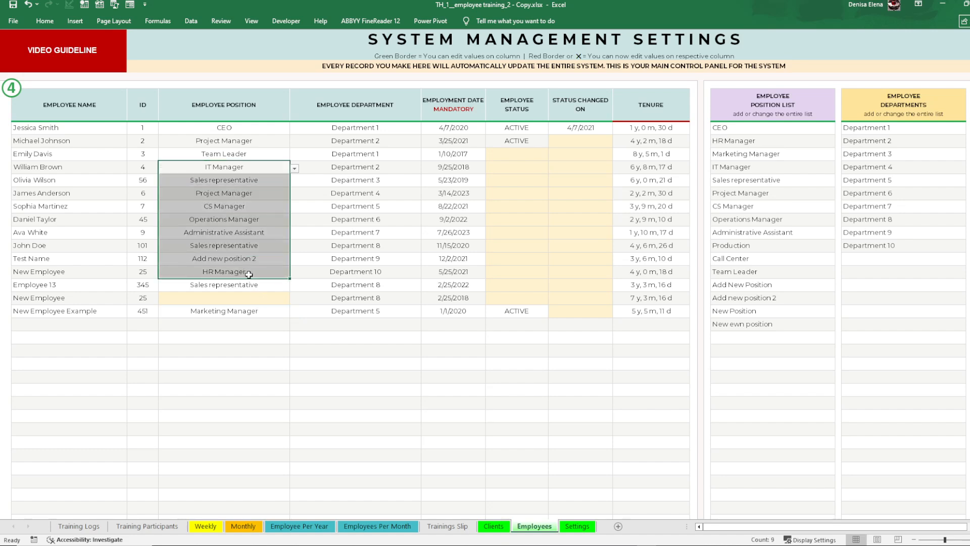
Step: Delete "New ewn position" from the employee position list and check the position choices offered for New Employee Example
left_click(726, 168)
left_click_drag(739, 133, 741, 323)
left_click(740, 335)
left_click(541, 302)
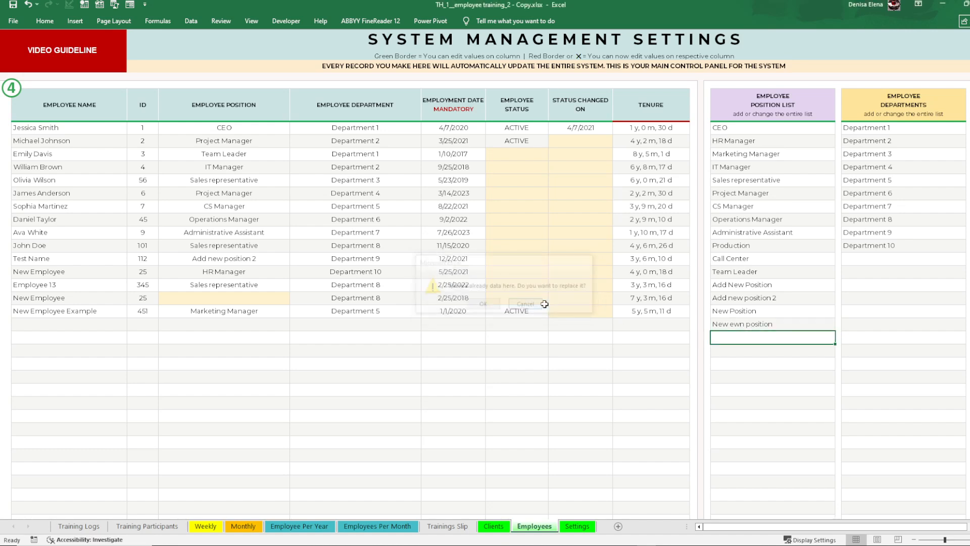
left_click(753, 324)
left_click_drag(769, 340, 773, 373)
left_click(755, 322)
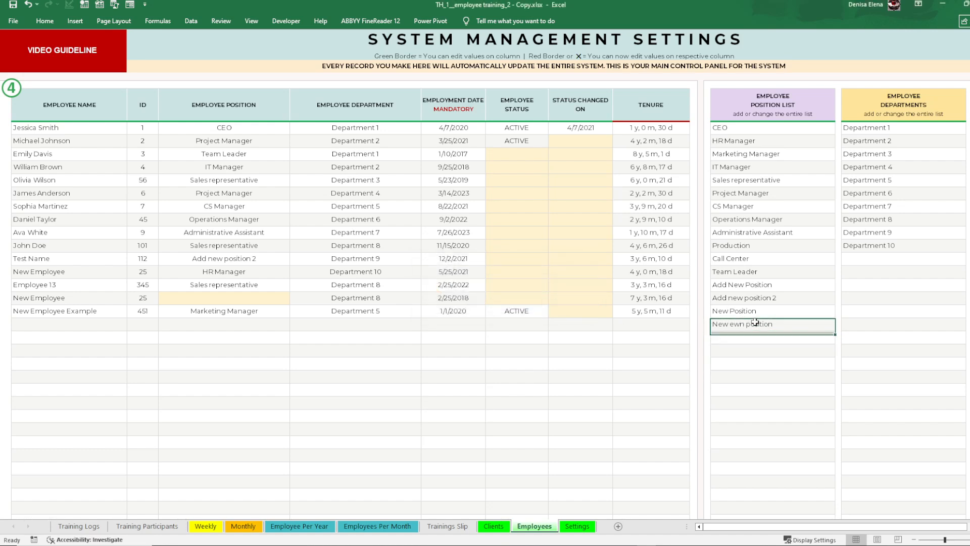
key("Delete")
left_click(755, 364)
left_click(275, 315)
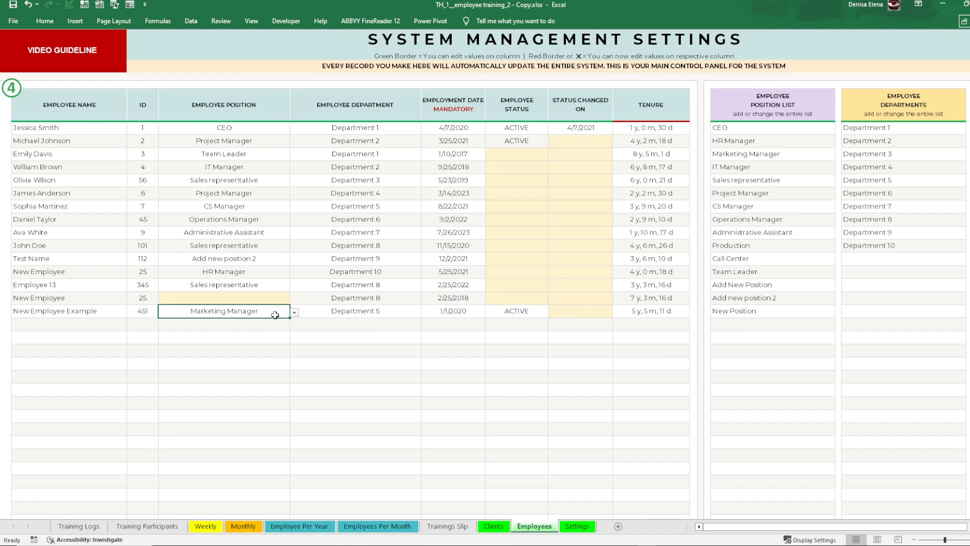
left_click(294, 312)
scroll(252, 349, "down", 3)
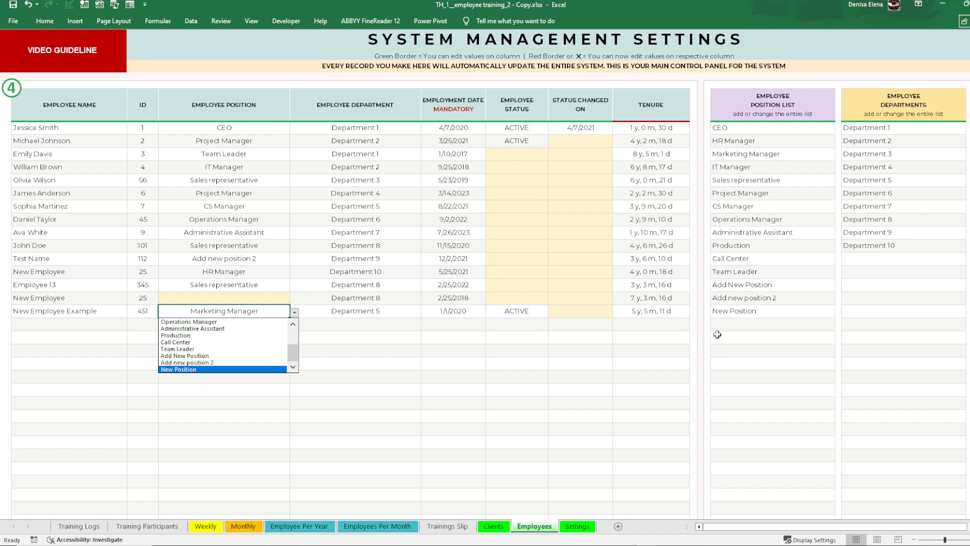
Step: Add "Demo Position" to the employee position list directly below New Position
left_click(737, 312)
left_click(733, 322)
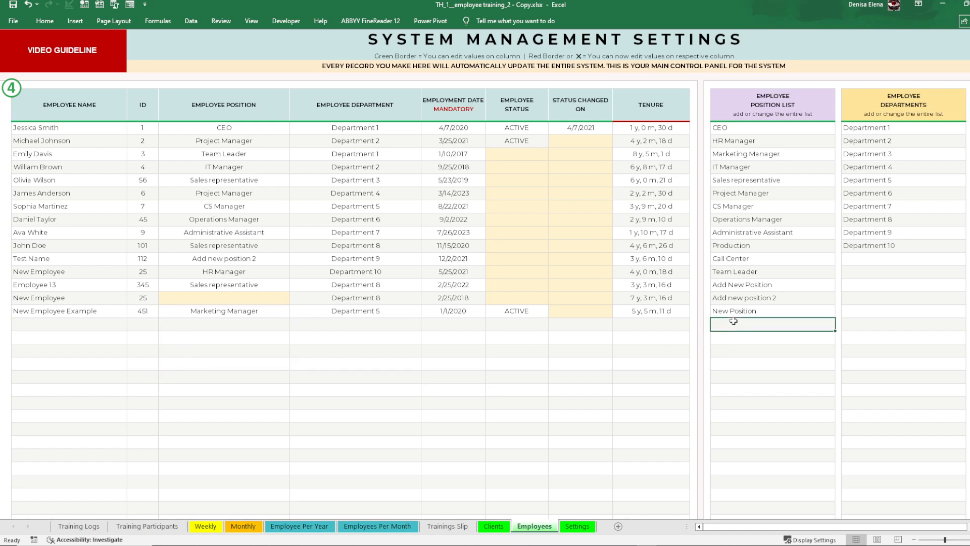
type("Demo POsition")
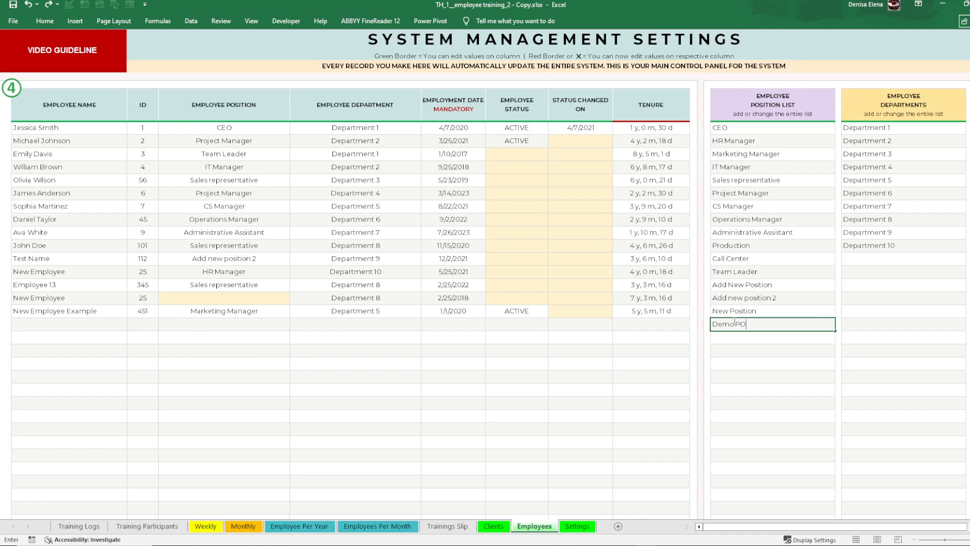
left_click(738, 362)
Step: Change the position of New Employee Example to Demo Position
left_click(253, 313)
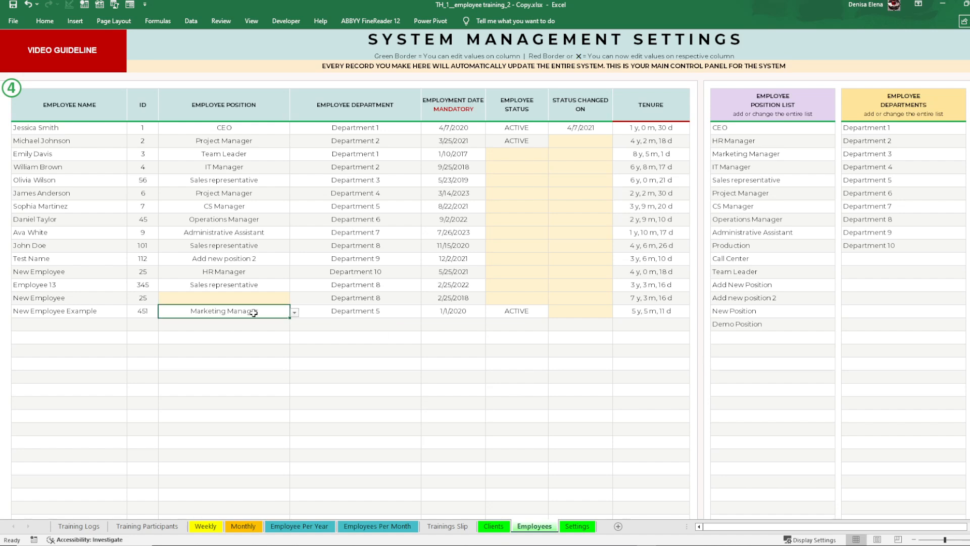
left_click(294, 312)
left_click_drag(292, 335, 291, 368)
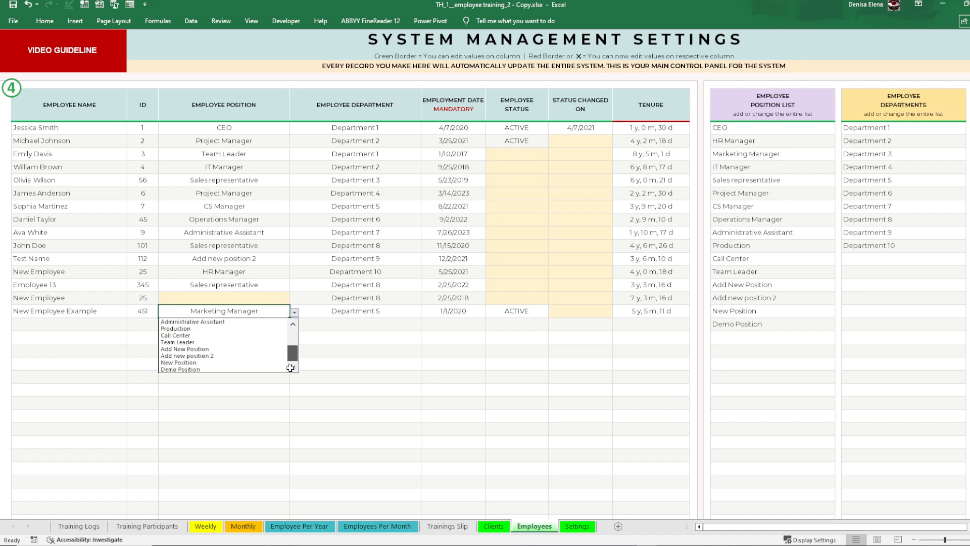
left_click(195, 369)
left_click(328, 325)
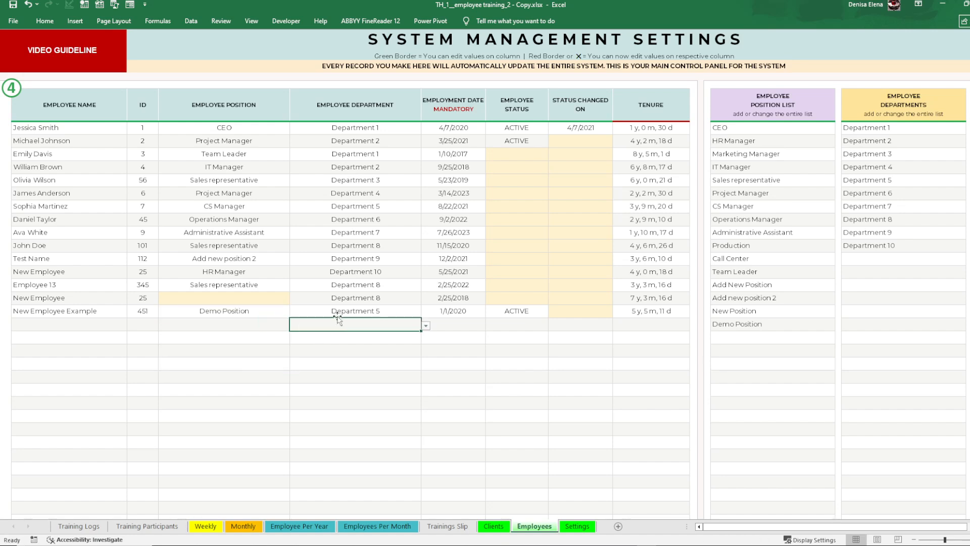
Step: Add "Demo Department" to the employee departments list below Department 10
left_click(864, 258)
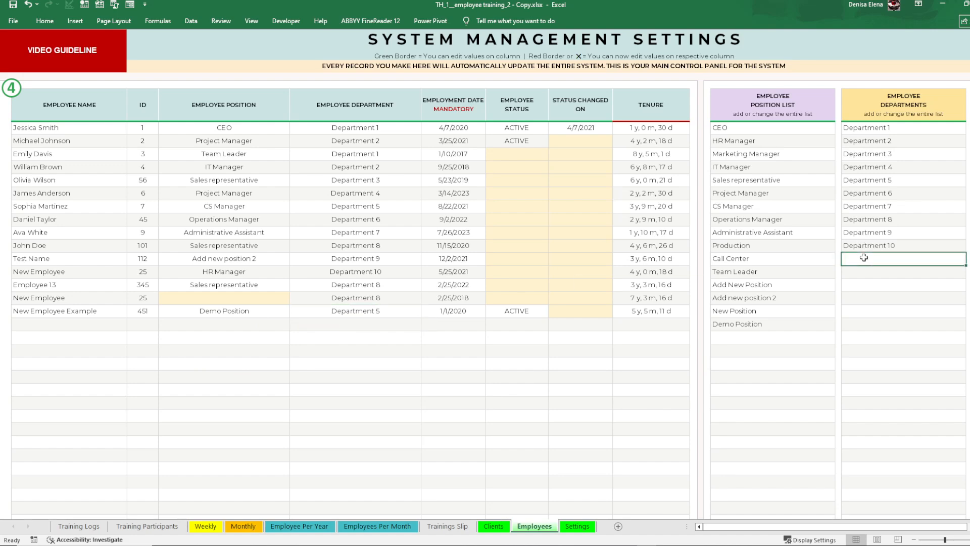
type("Demo Department")
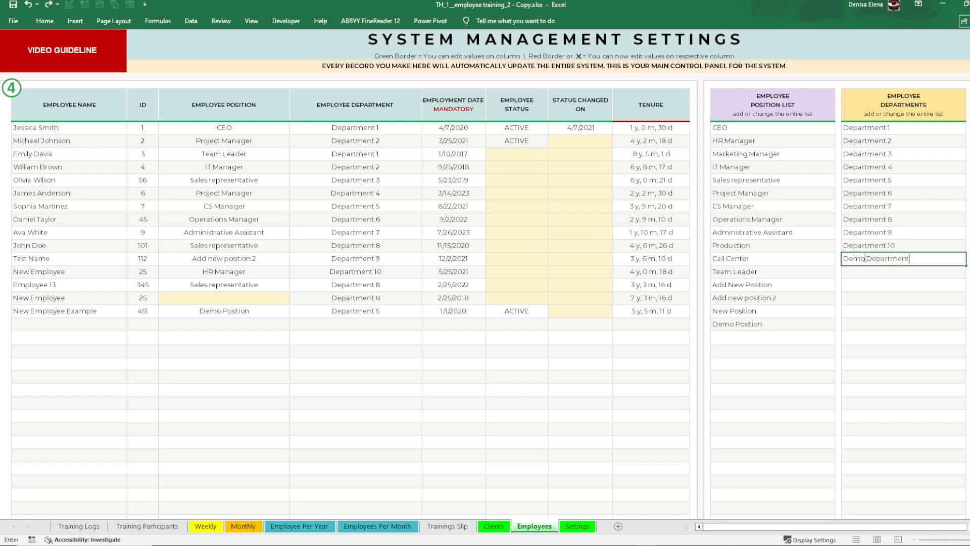
left_click(889, 281)
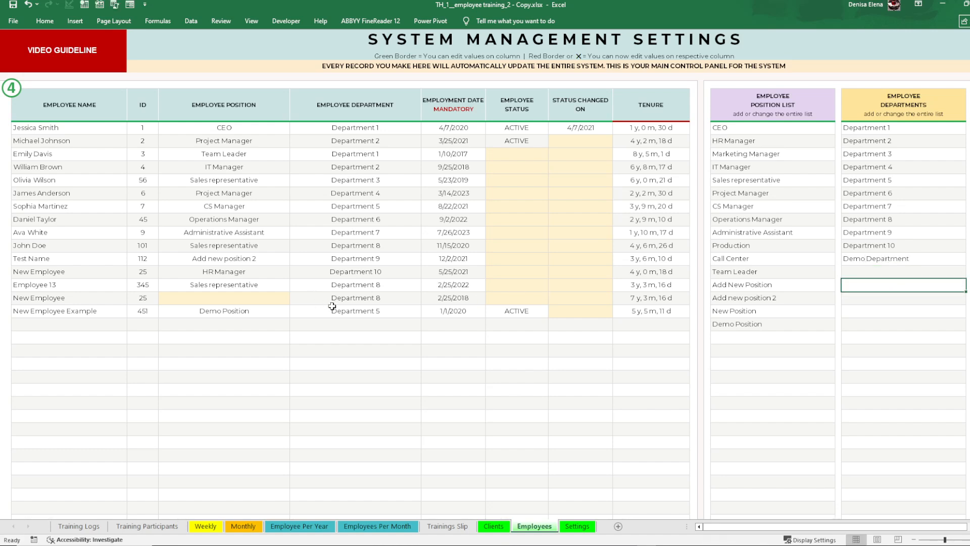
Step: Change the department of New Employee Example to Demo Department
left_click(396, 309)
left_click(426, 312)
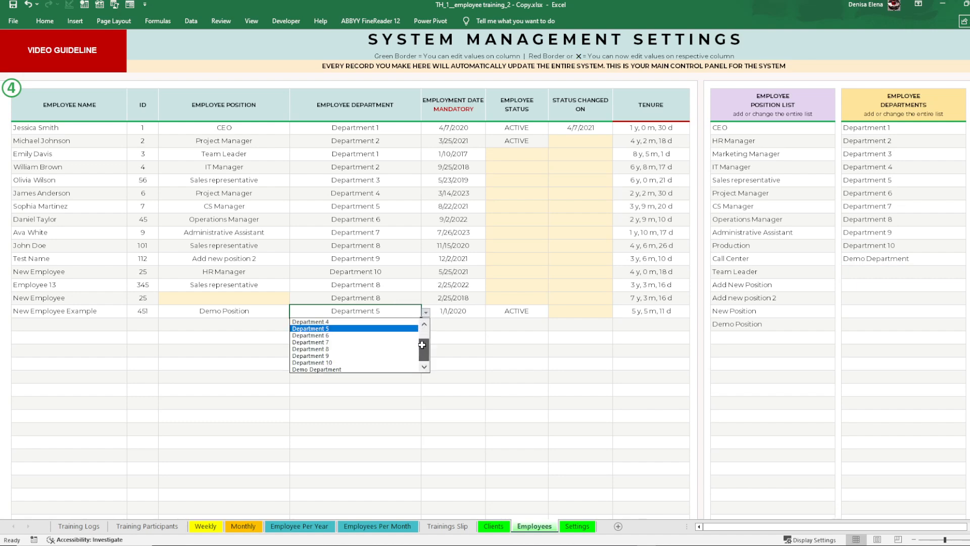
left_click(339, 369)
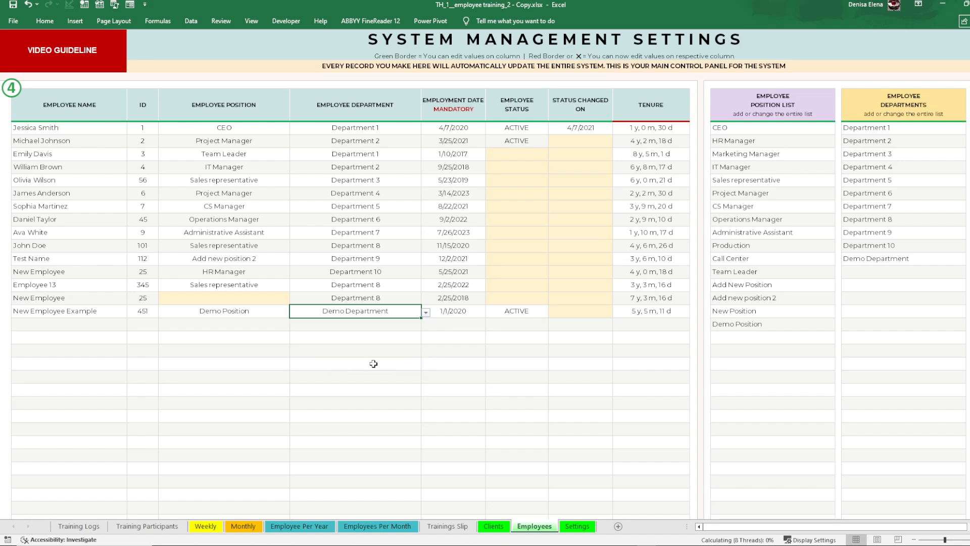
Step: Review the position and department lists and compare them with the positions and departments assigned in the employee records
left_click(801, 298)
left_click_drag(746, 132, 733, 323)
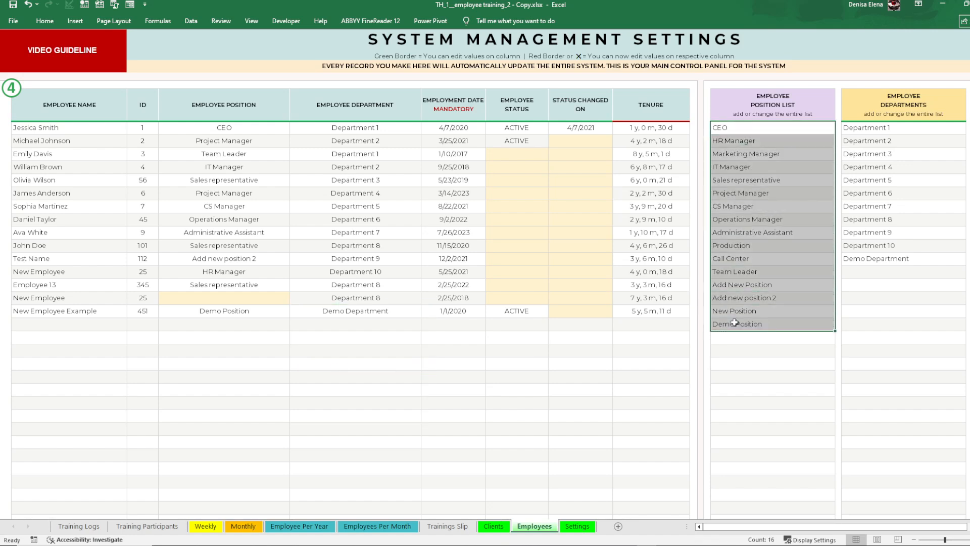
left_click_drag(864, 128, 863, 309)
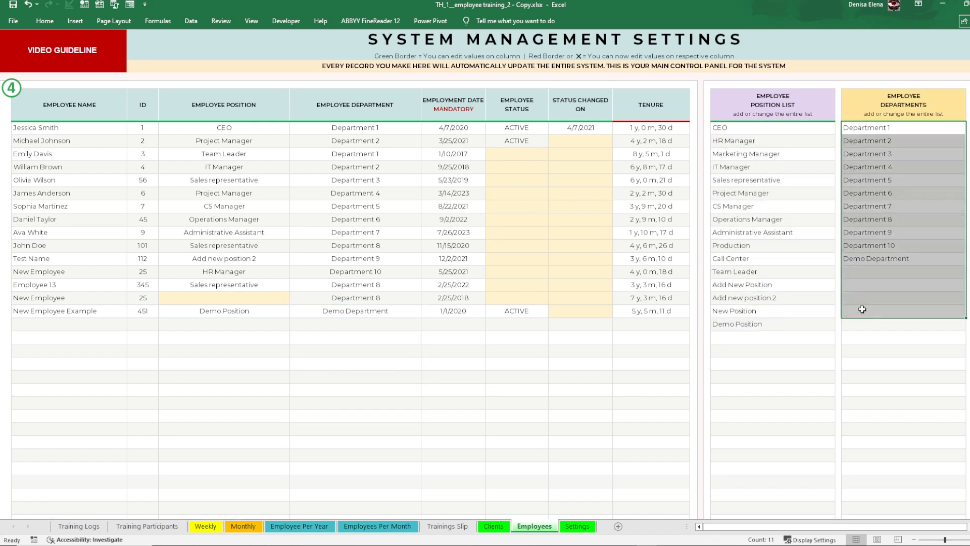
left_click_drag(763, 129, 769, 272)
left_click_drag(877, 129, 876, 283)
left_click_drag(771, 192, 803, 285)
left_click_drag(857, 169, 851, 298)
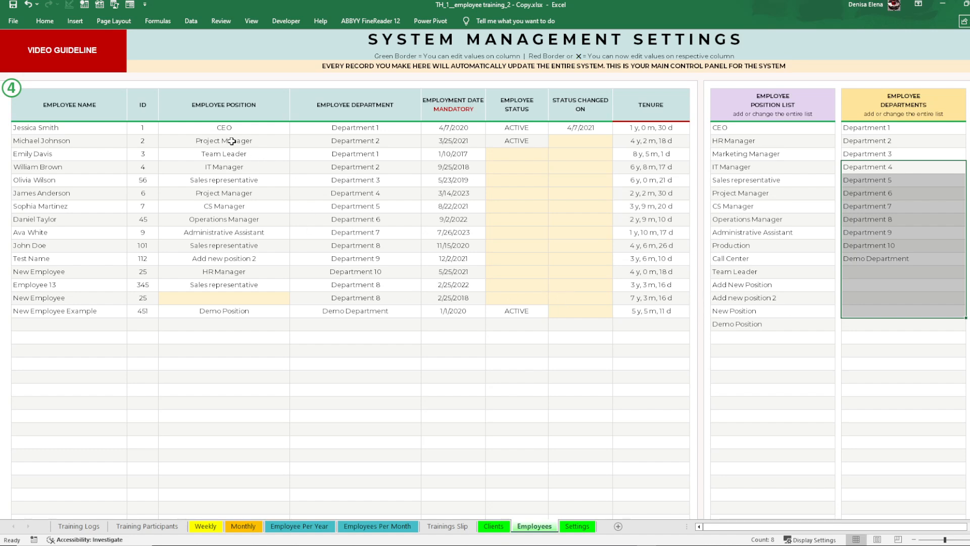
left_click_drag(232, 141, 346, 298)
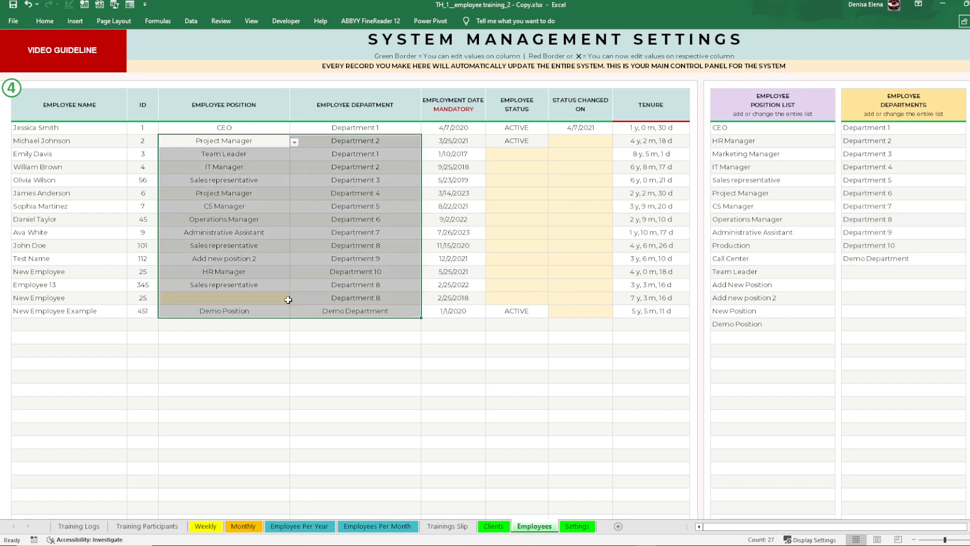
left_click(91, 284)
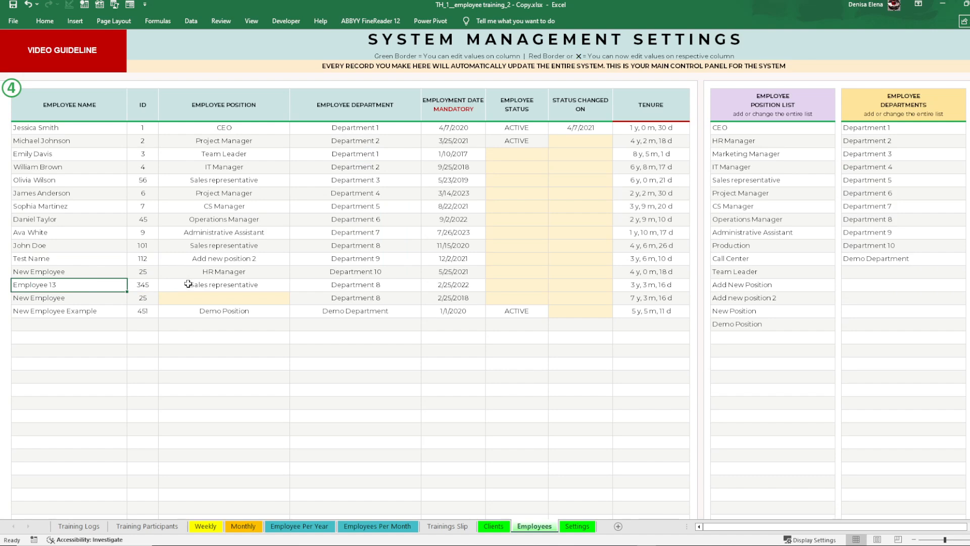
Step: Open the Clients sheet and enter "New Client" as a company in the first empty row below jjty
left_click(495, 526)
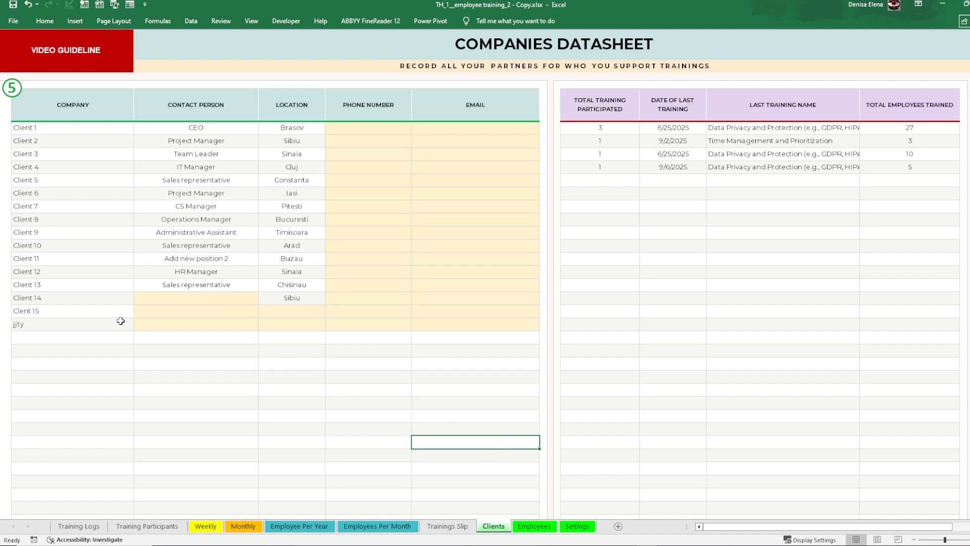
left_click(81, 335)
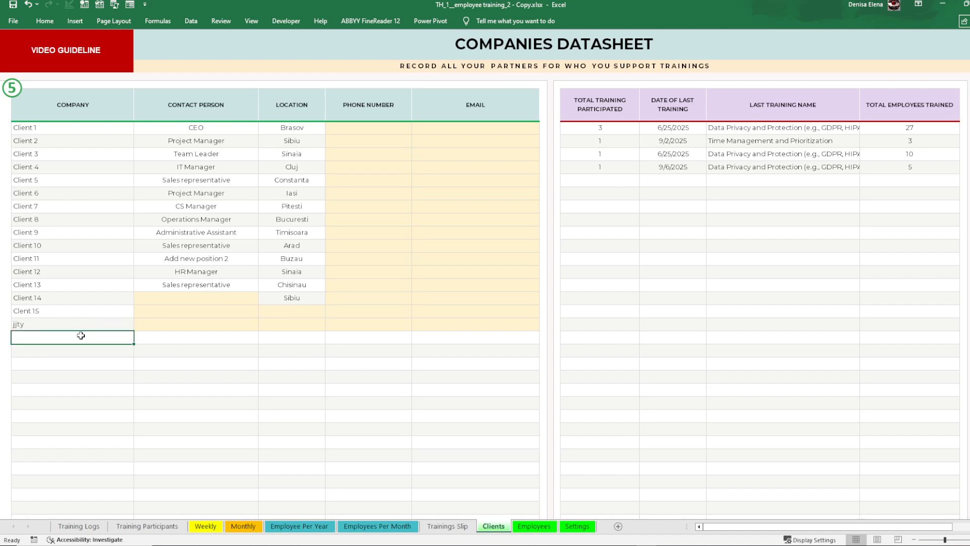
type("Client")
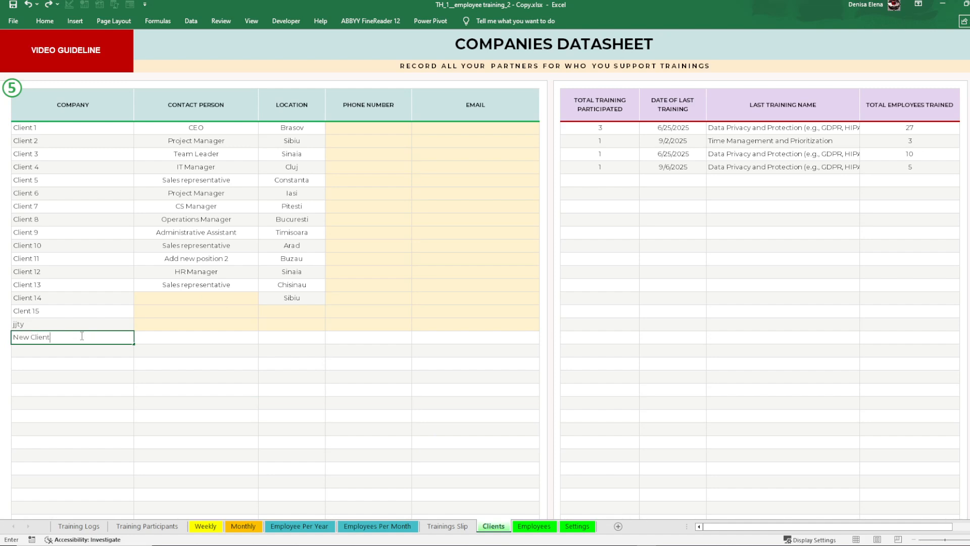
left_click(78, 418)
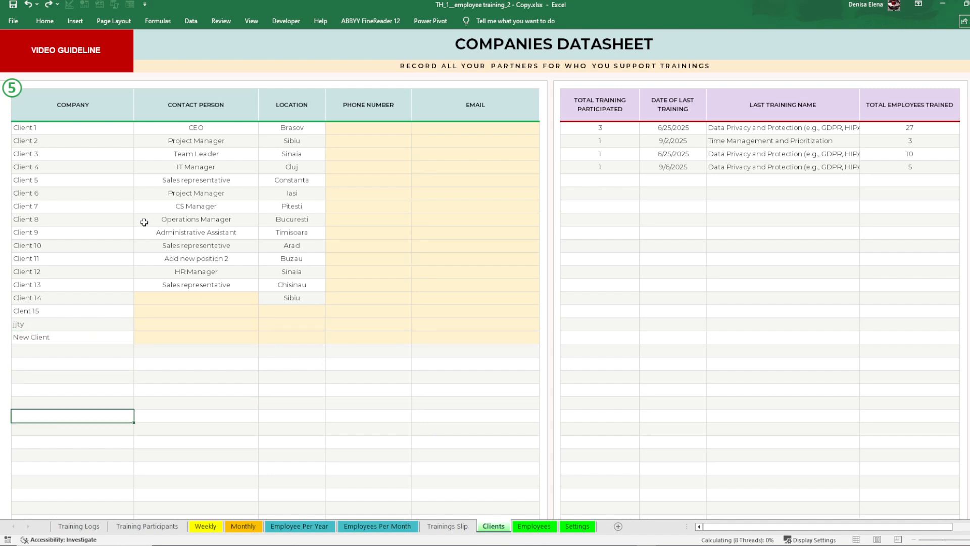
Step: Look over the company records and delete the company names Clent 15, jjty and New Client
left_click_drag(61, 130, 303, 166)
left_click_drag(505, 206, 513, 387)
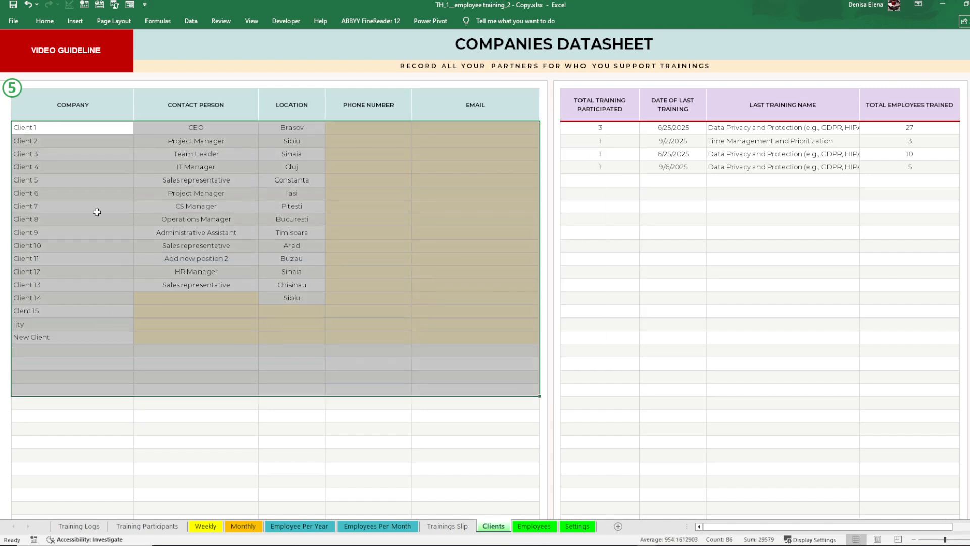
left_click(96, 179)
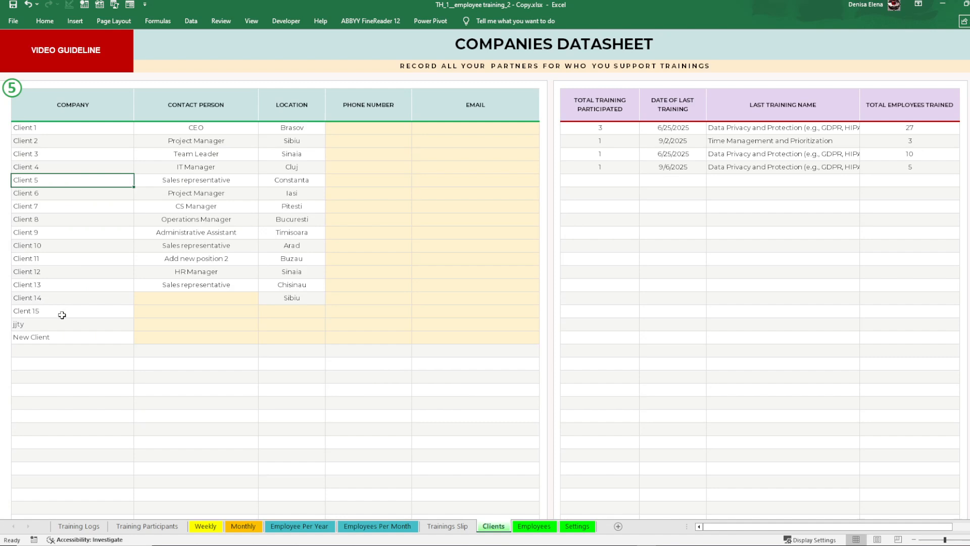
left_click(57, 337)
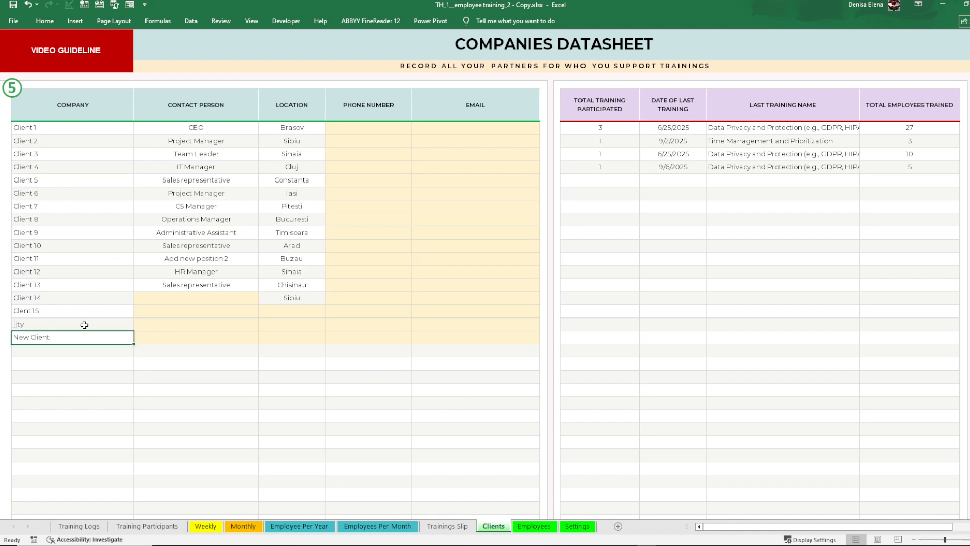
left_click_drag(88, 155, 85, 324)
left_click(67, 340)
left_click_drag(93, 311, 78, 337)
key("Delete")
left_click(78, 363)
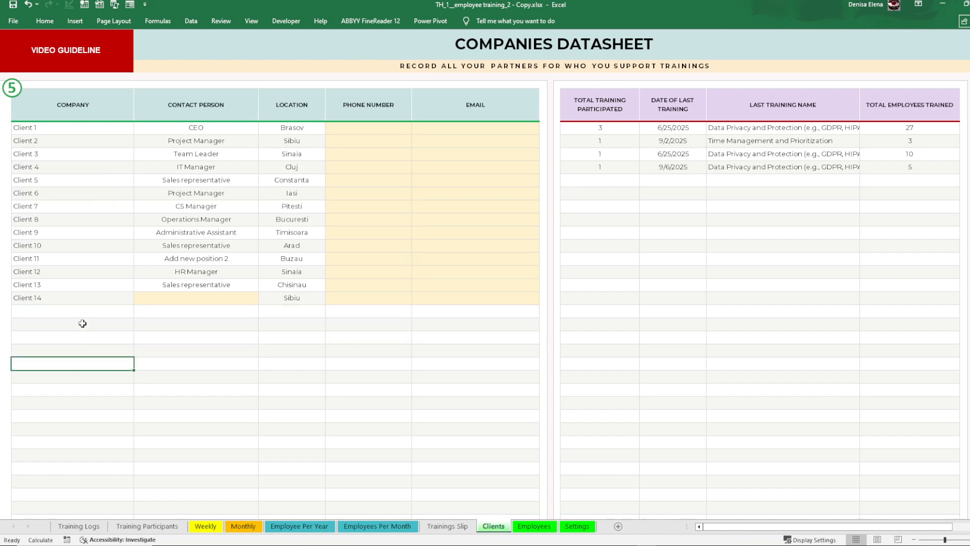
Step: Enter "New Client" as a company in the row directly below Client 14
left_click(87, 311)
type("New Client")
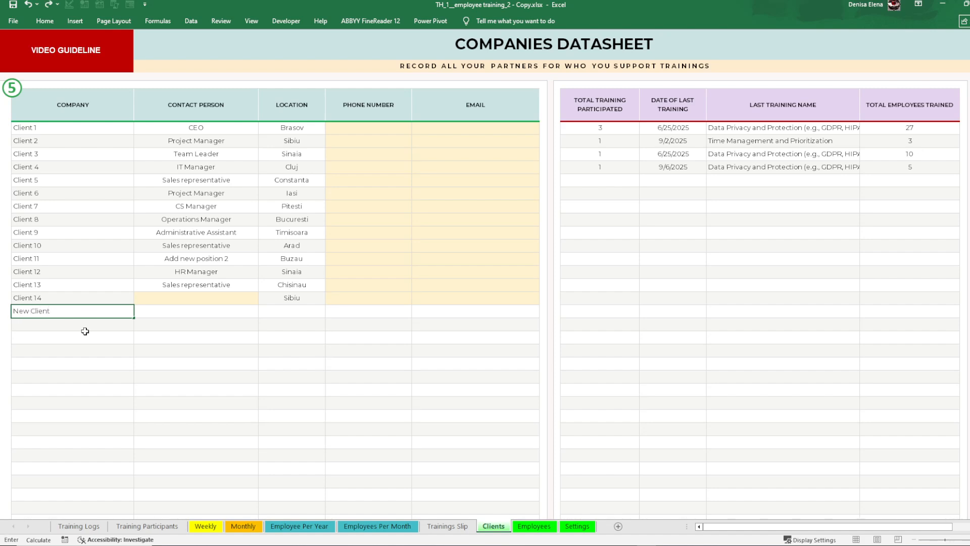
key("Return")
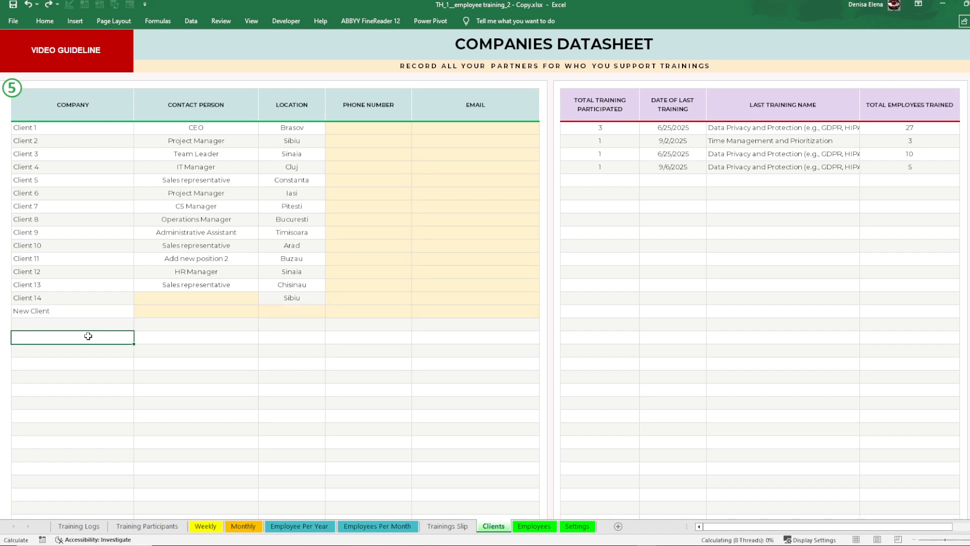
Step: Examine the contact person, location, phone number and email fields in the New Client row
left_click(166, 311)
left_click_drag(166, 311, 472, 305)
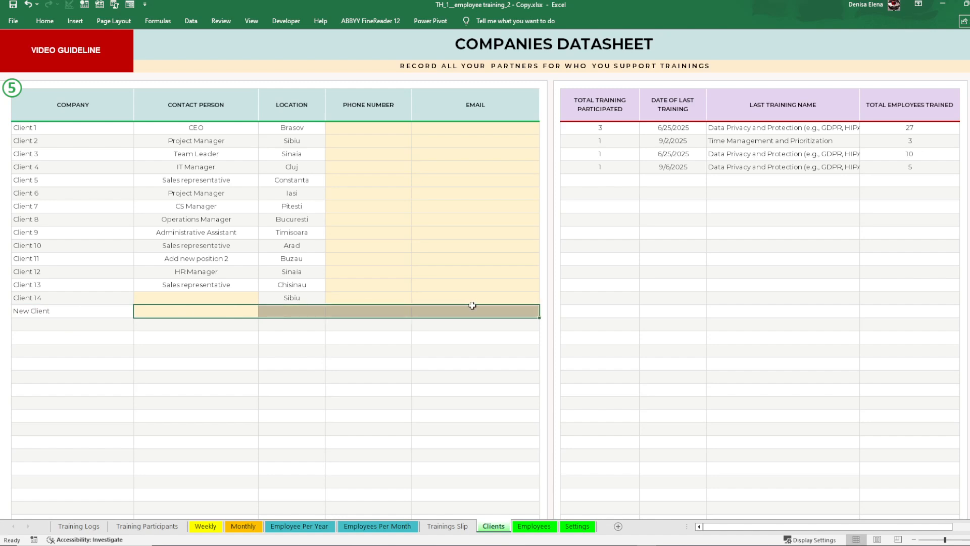
left_click(306, 337)
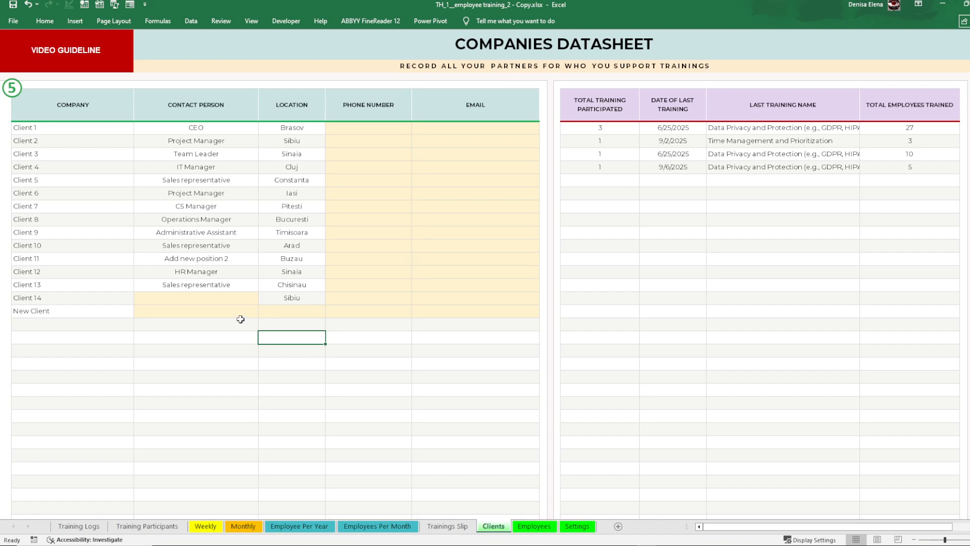
left_click_drag(240, 314, 449, 308)
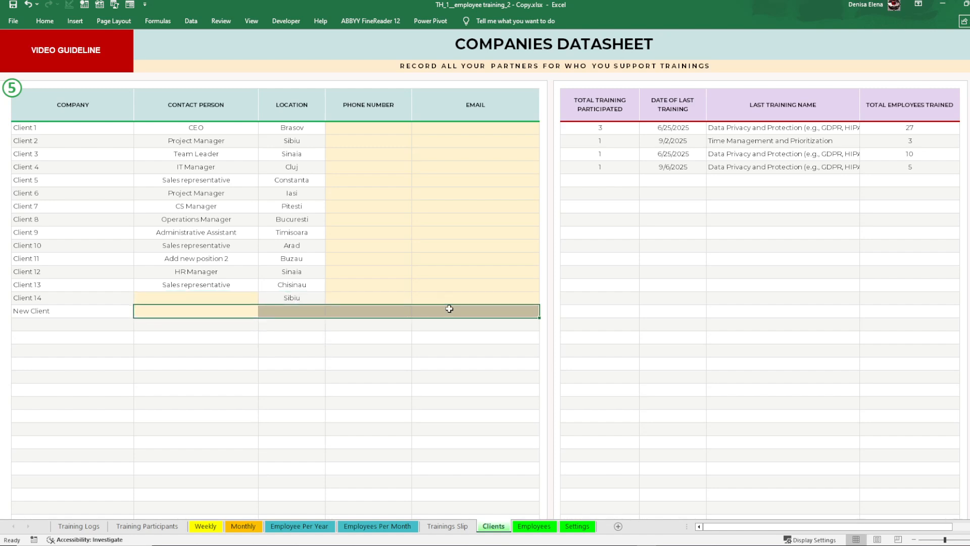
left_click(405, 323)
left_click_drag(233, 309, 423, 311)
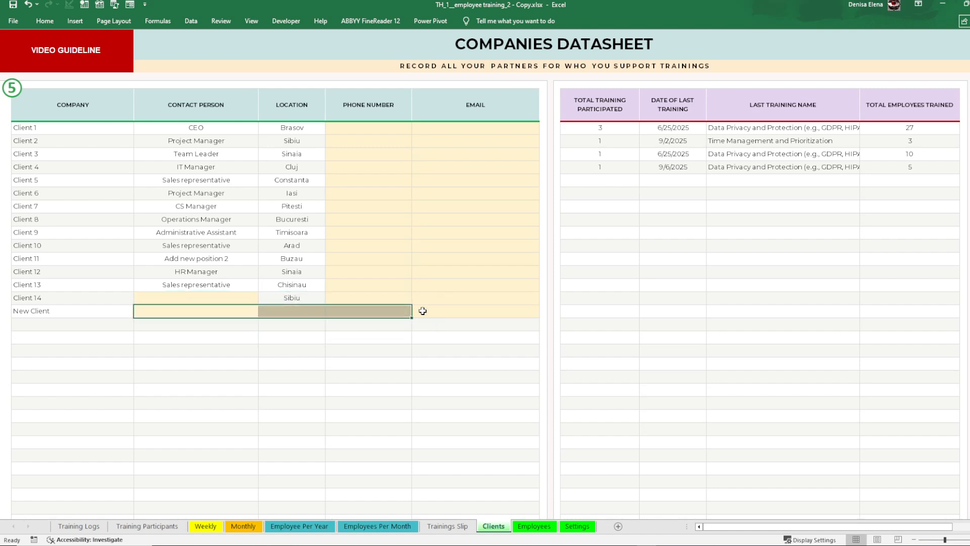
left_click(204, 341)
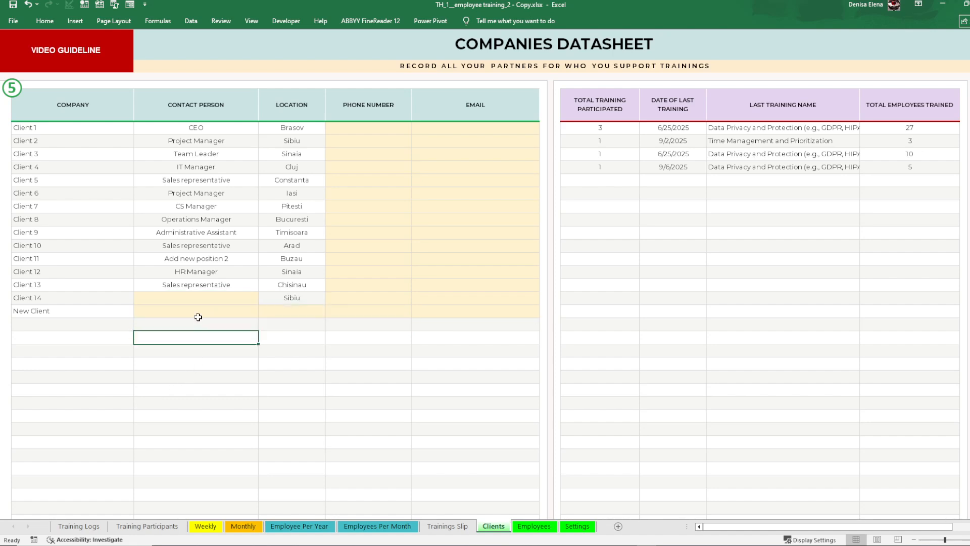
left_click(197, 312)
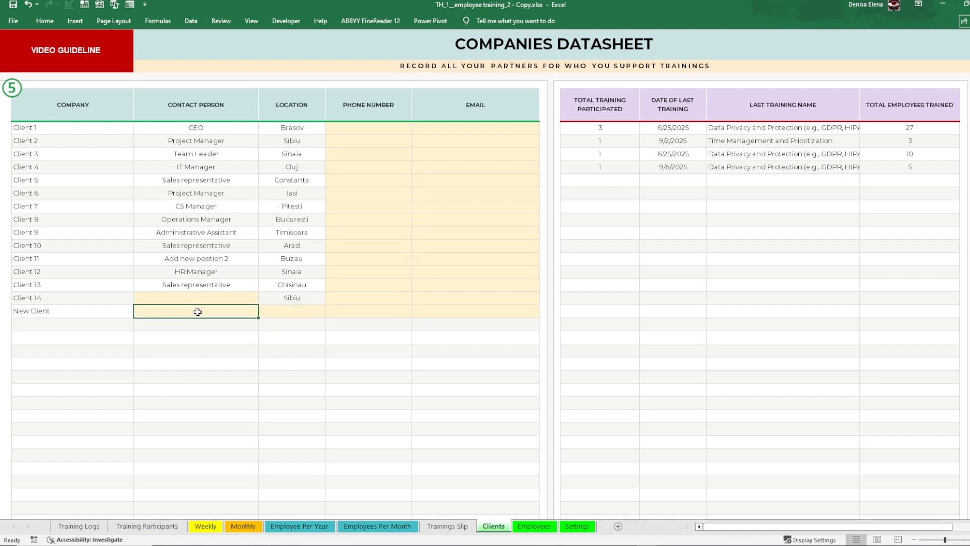
Step: Enter "Contacnt Person" as the contact person and "New York" as the location in the New Client row
type("Tes")
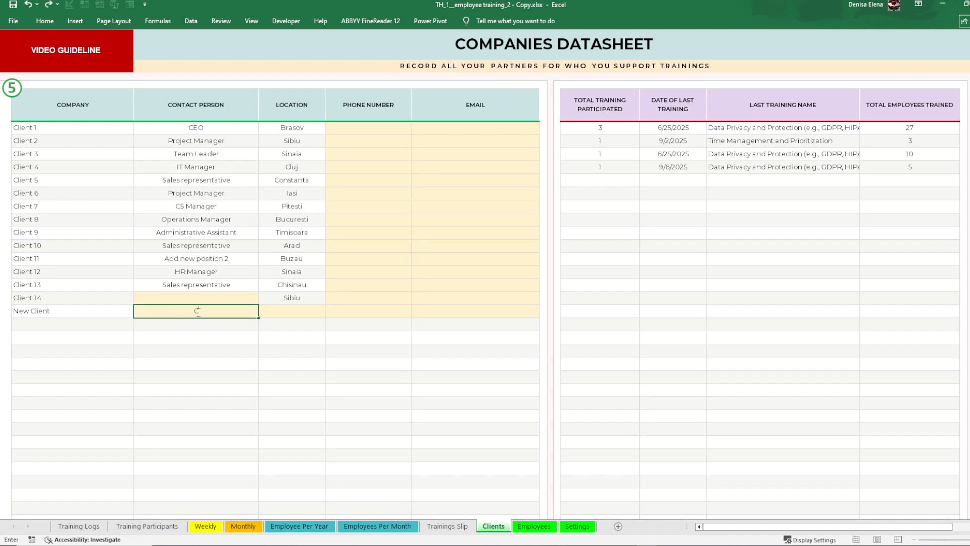
type("tact Person")
left_click(291, 312)
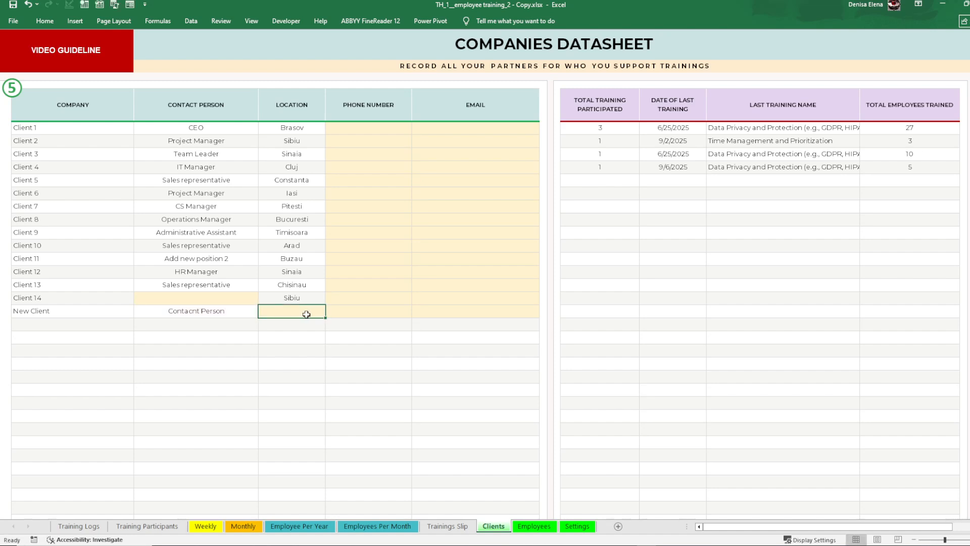
type("New")
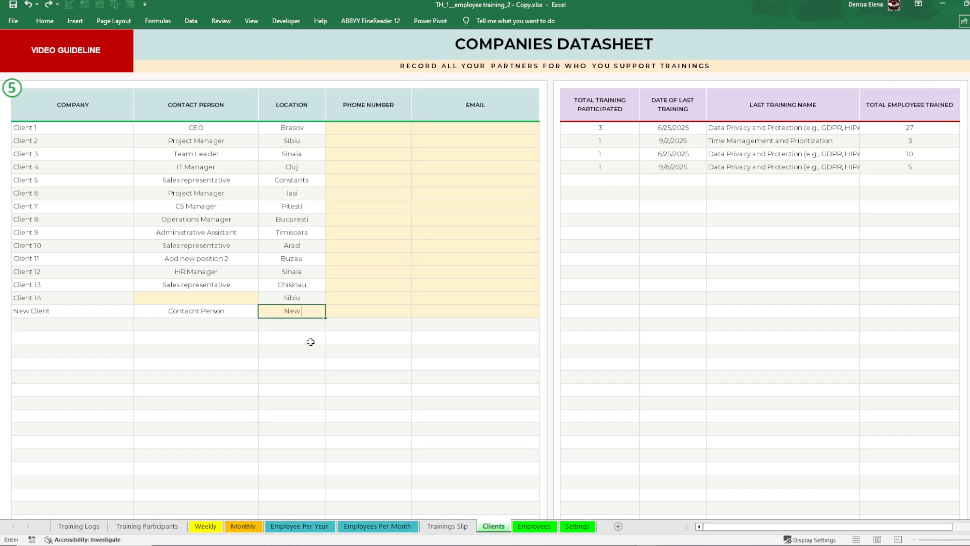
type(" York")
key("Tab")
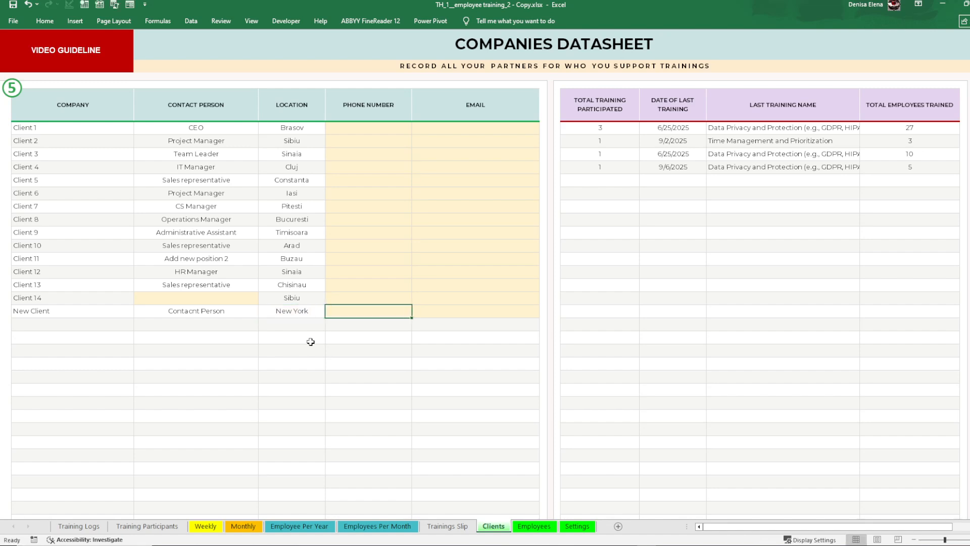
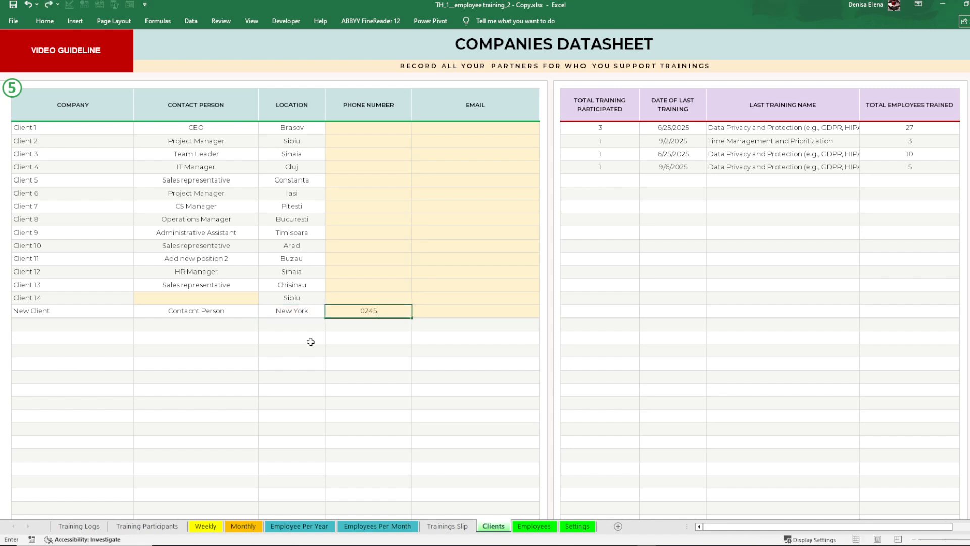
Step: Fill in the phone number and email address for New Client and check the completed row
key("Tab")
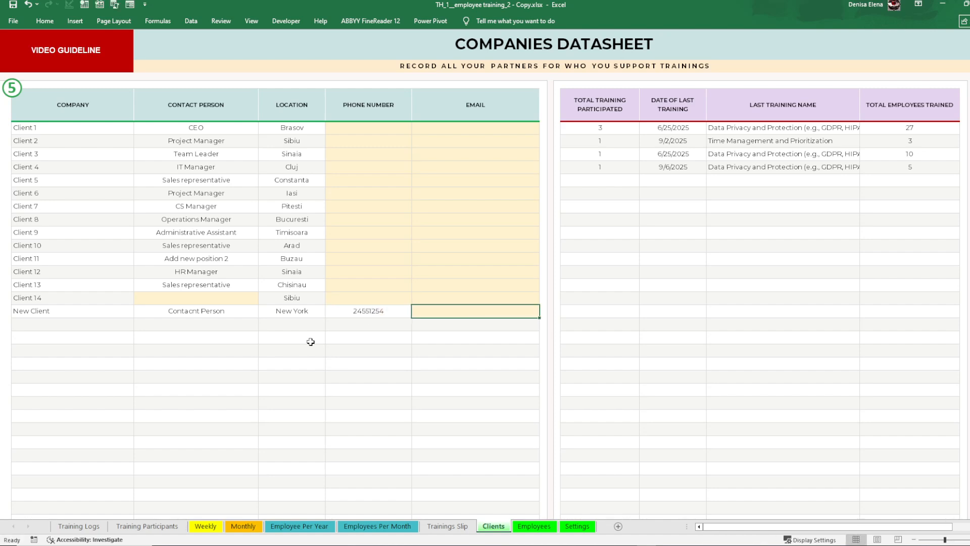
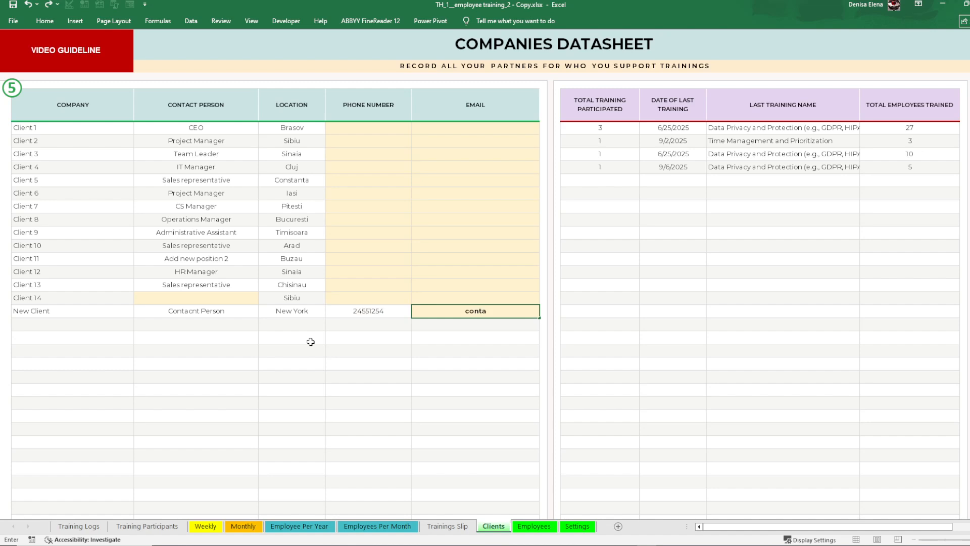
left_click(486, 380)
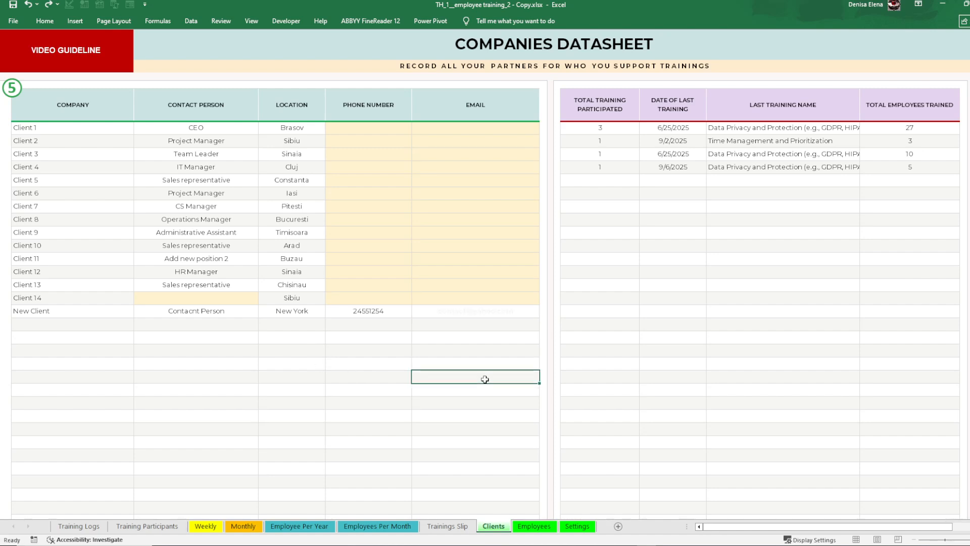
left_click_drag(174, 312, 434, 314)
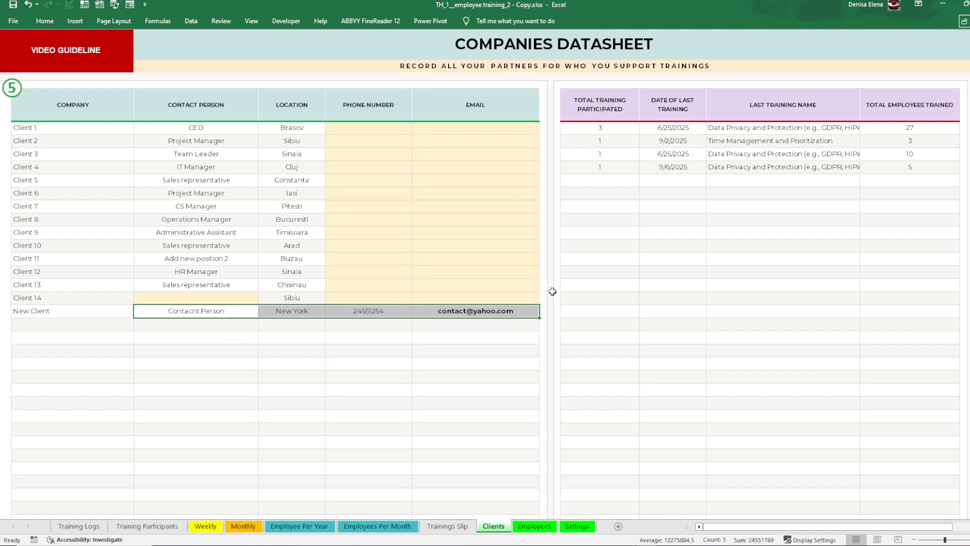
Step: Examine the companies' training summary columns and the Training Logs and Training Participants sheets that supply their data
left_click_drag(575, 128, 896, 401)
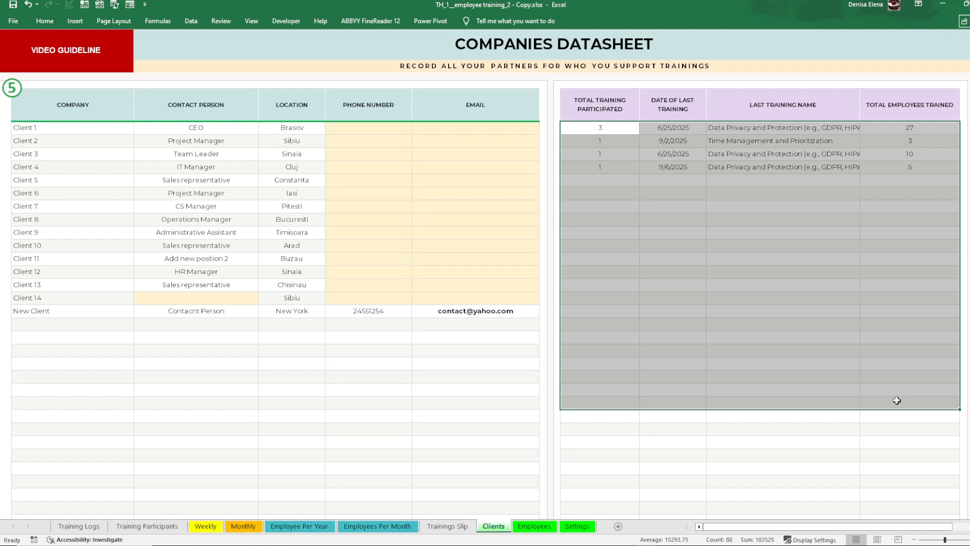
left_click(781, 257)
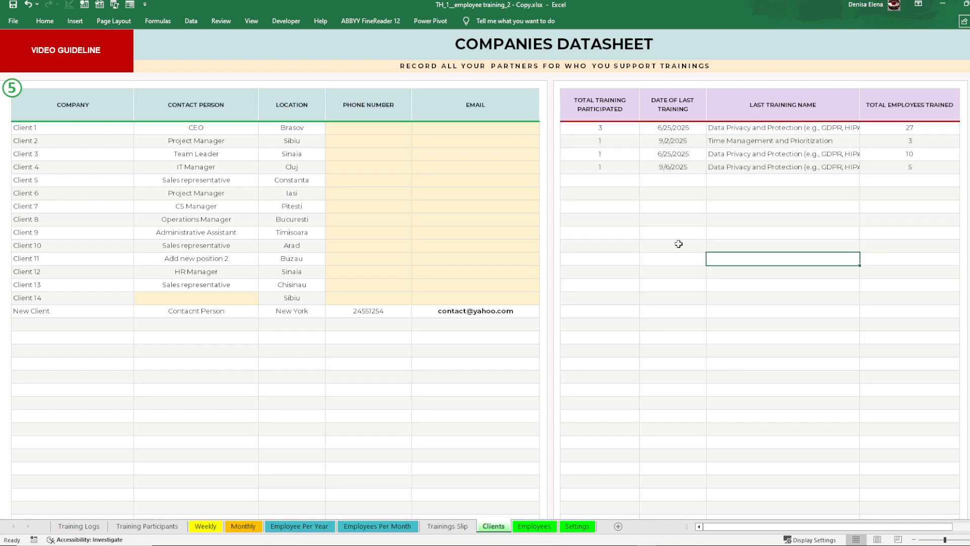
left_click(78, 526)
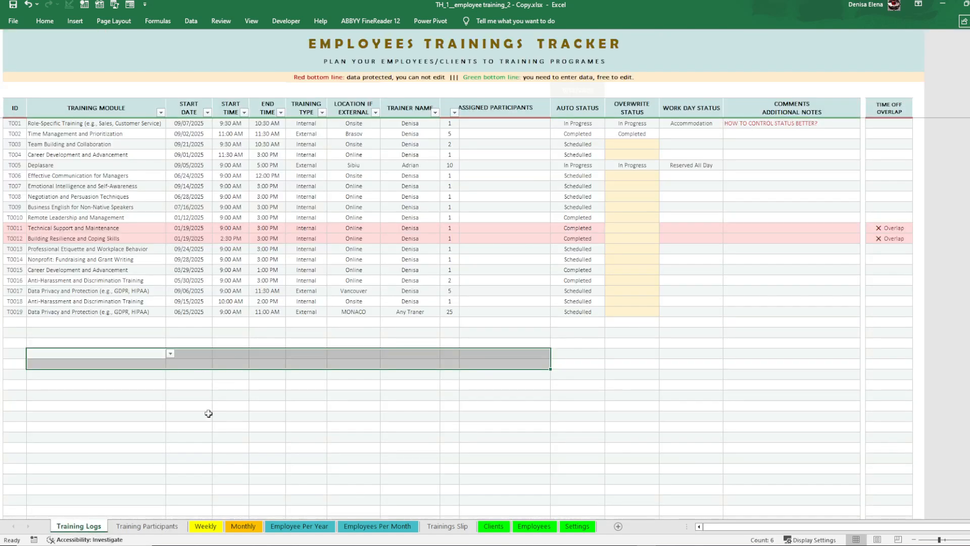
left_click(147, 526)
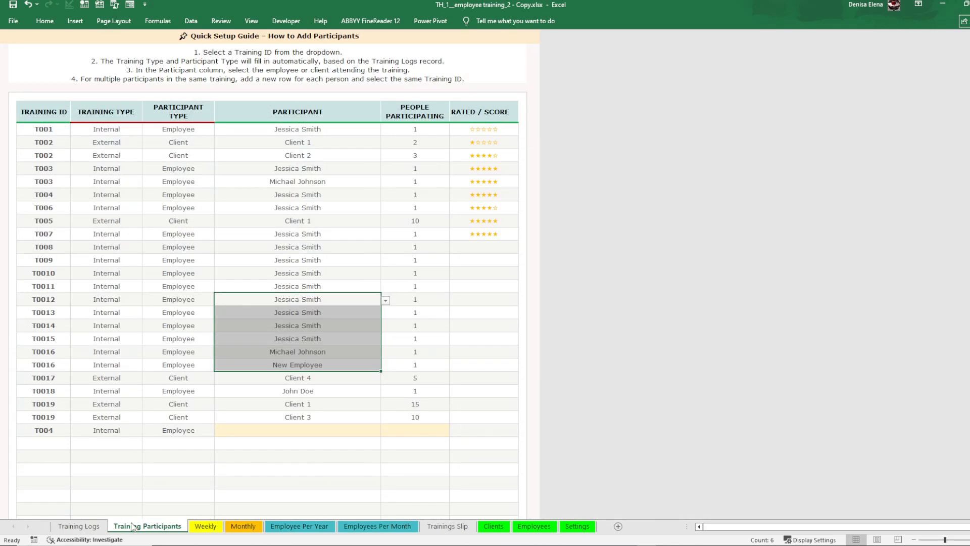
left_click(493, 526)
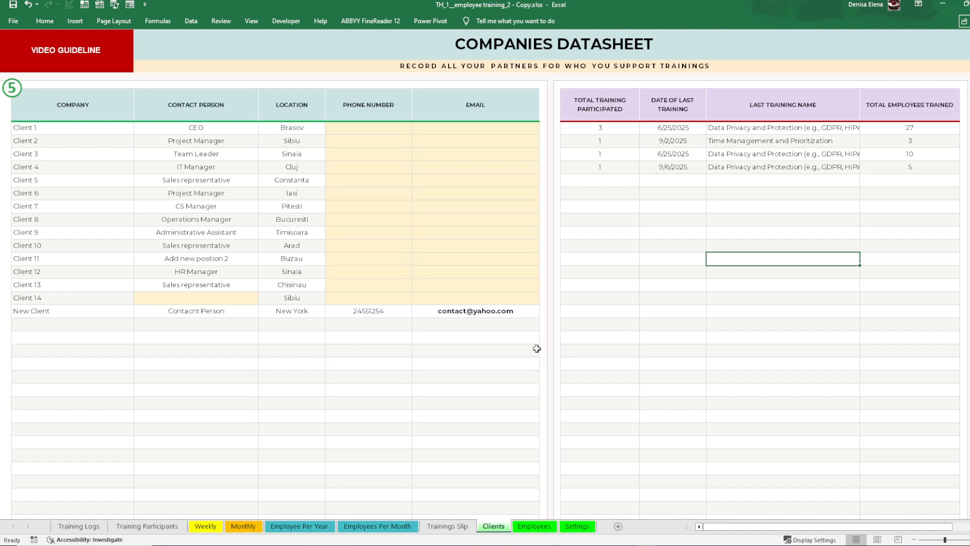
left_click(621, 258)
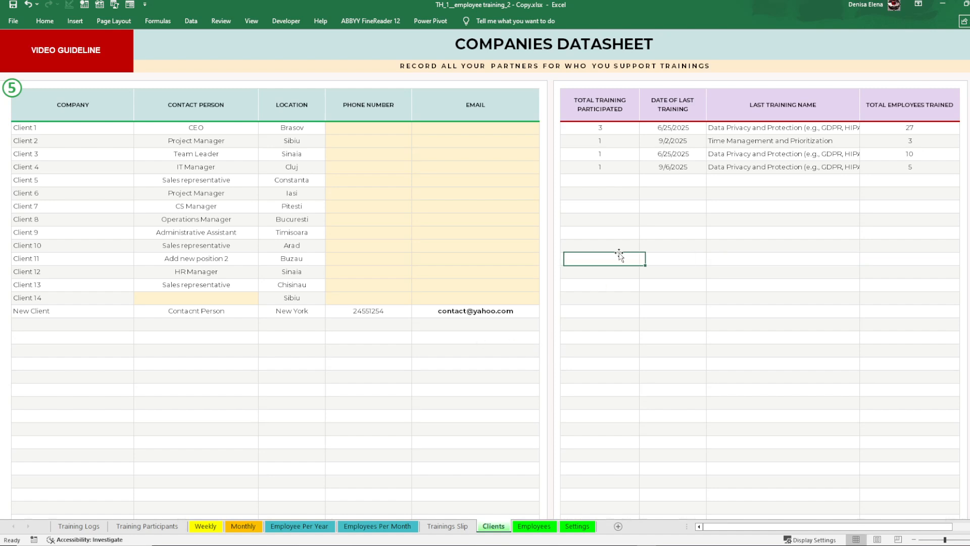
left_click_drag(621, 131, 897, 385)
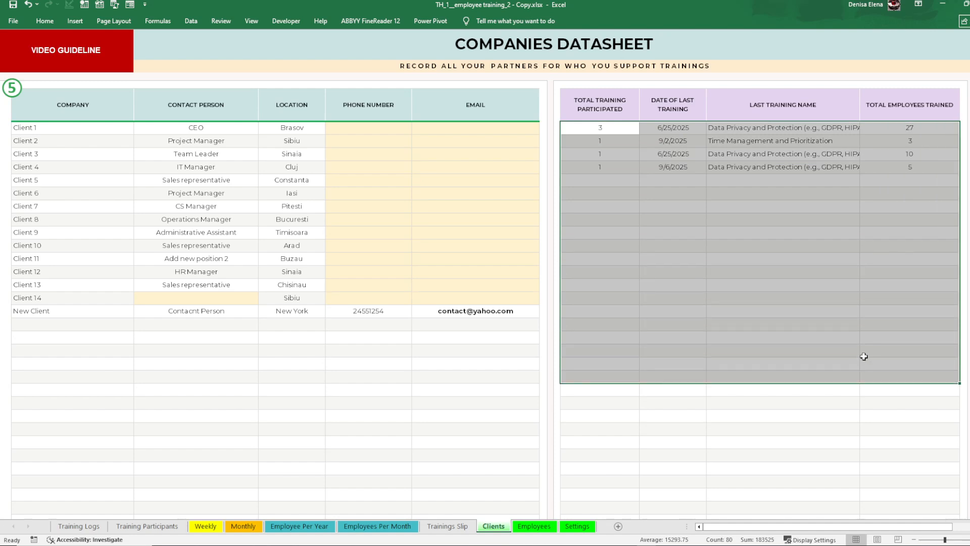
left_click_drag(78, 133, 73, 310)
left_click(632, 180)
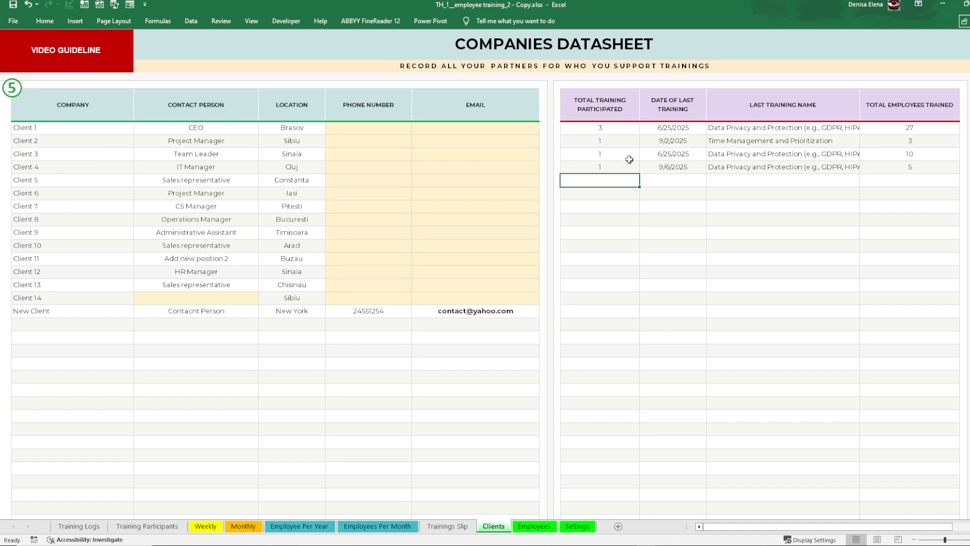
Step: Examine Client 1's total trainings, last training date, last training name and total employees trained
left_click(904, 130)
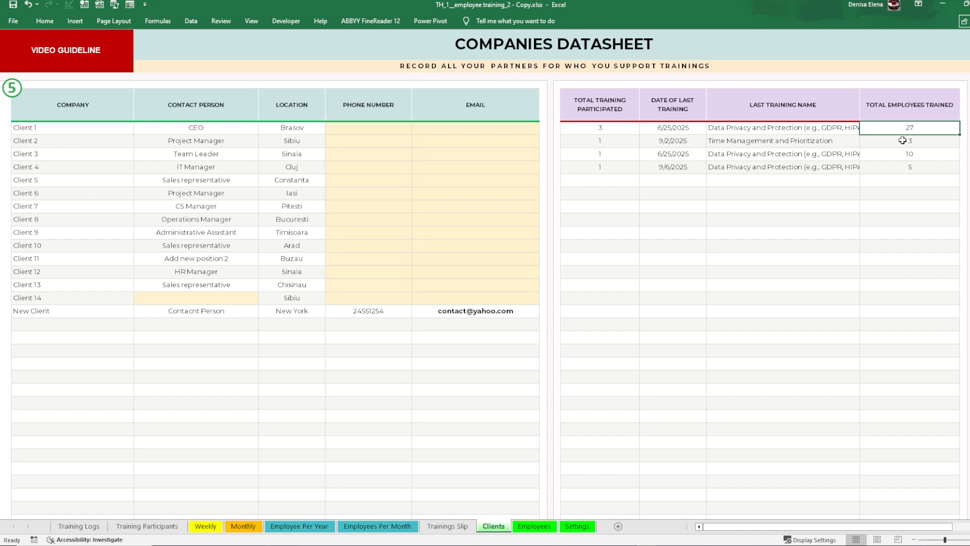
left_click(623, 130)
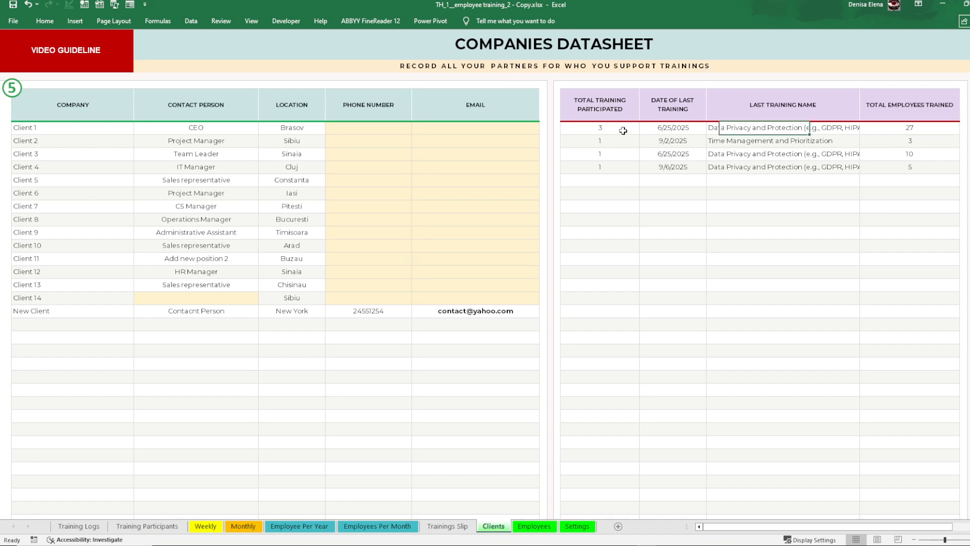
left_click(115, 127)
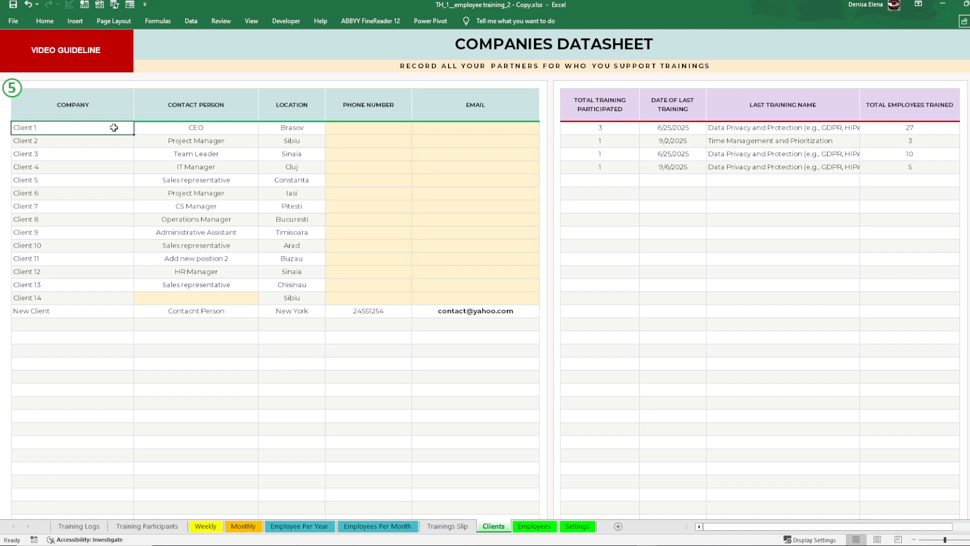
left_click(603, 128)
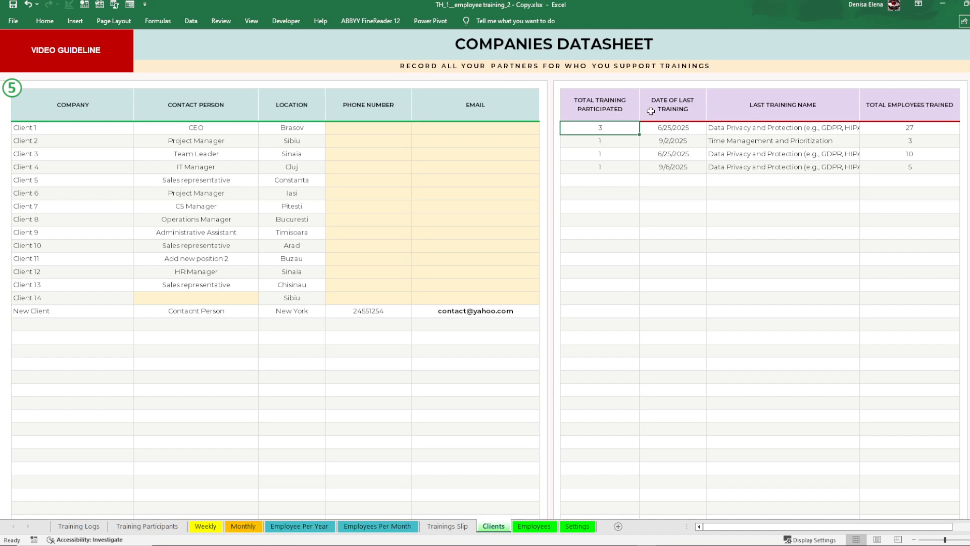
left_click(675, 130)
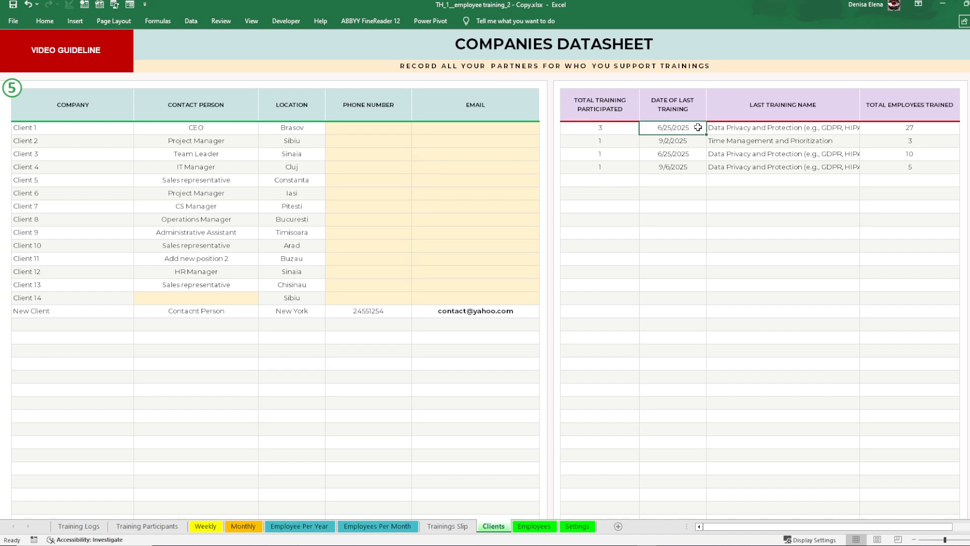
left_click(725, 128)
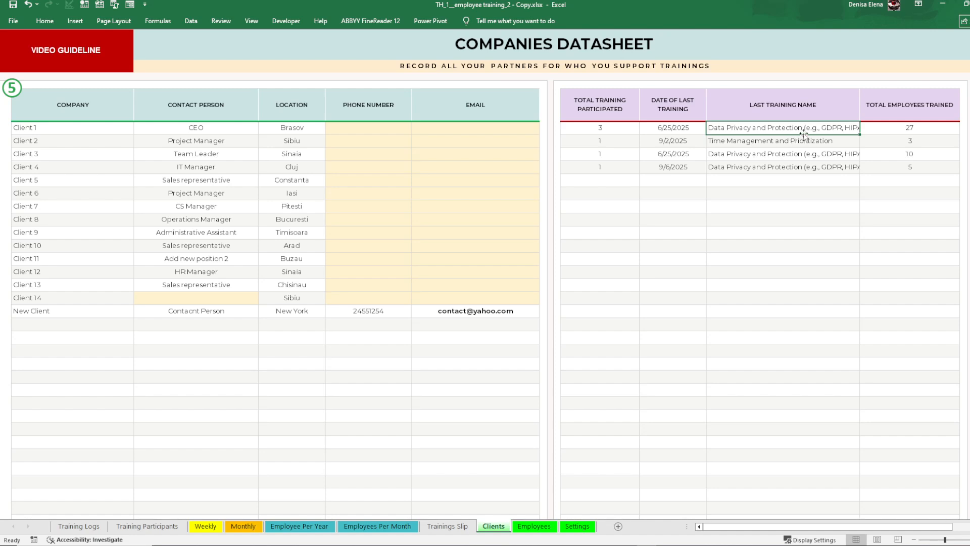
left_click(900, 130)
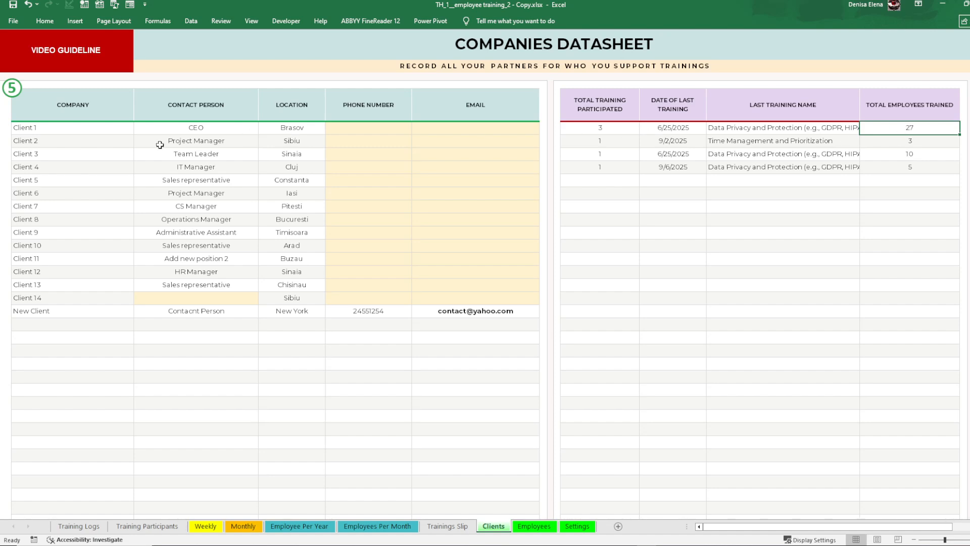
left_click(144, 130)
left_click(121, 127)
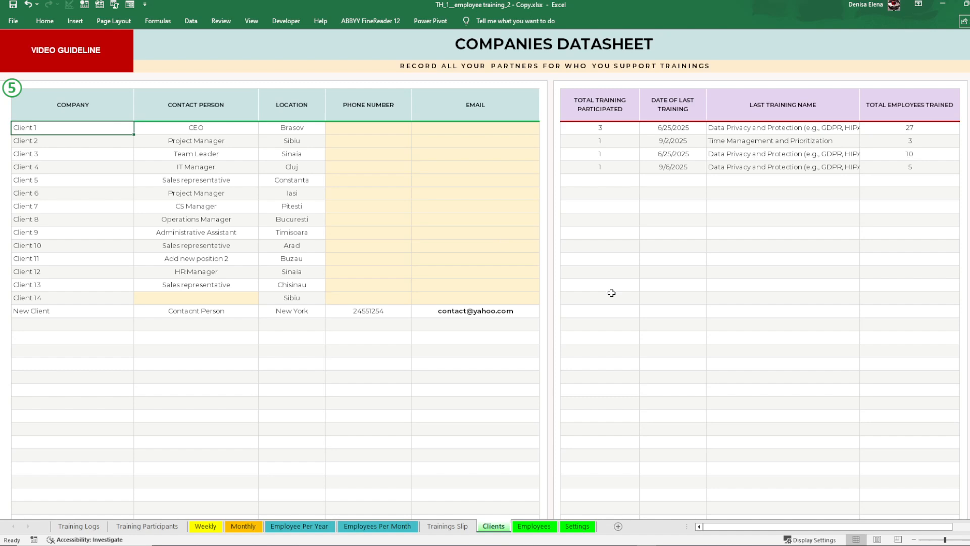
Step: Examine Client 2's training total, last training date, last training name and number of employees trained
left_click(666, 262)
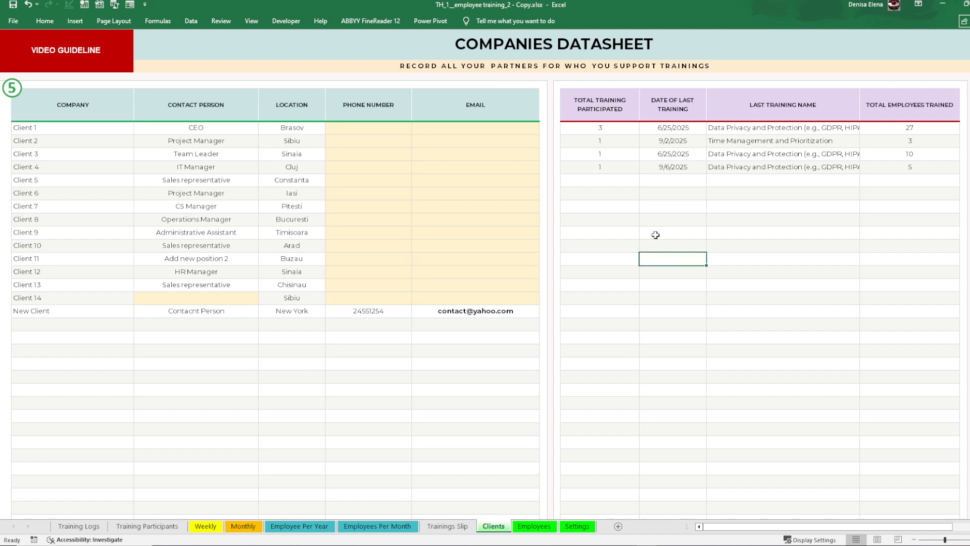
left_click(609, 145)
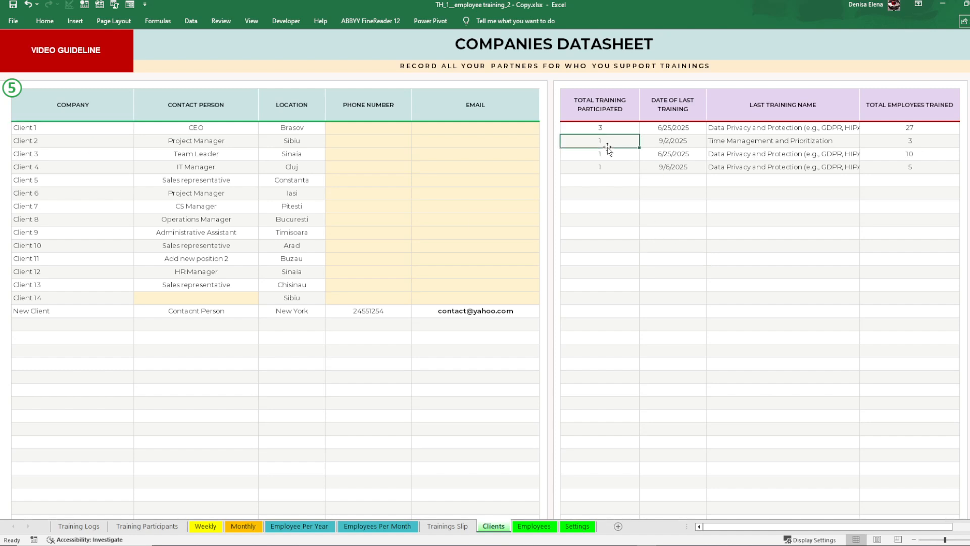
left_click(703, 139)
left_click(731, 140)
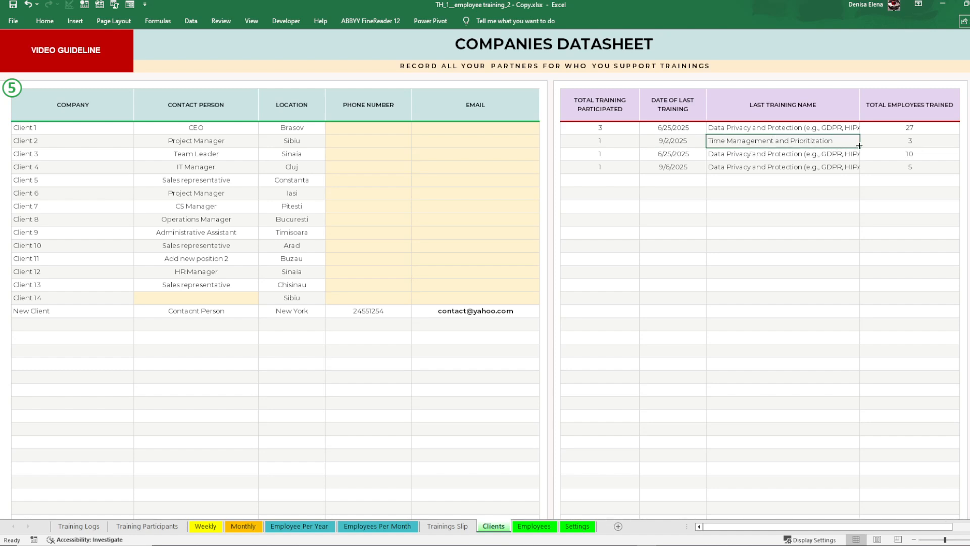
left_click(893, 142)
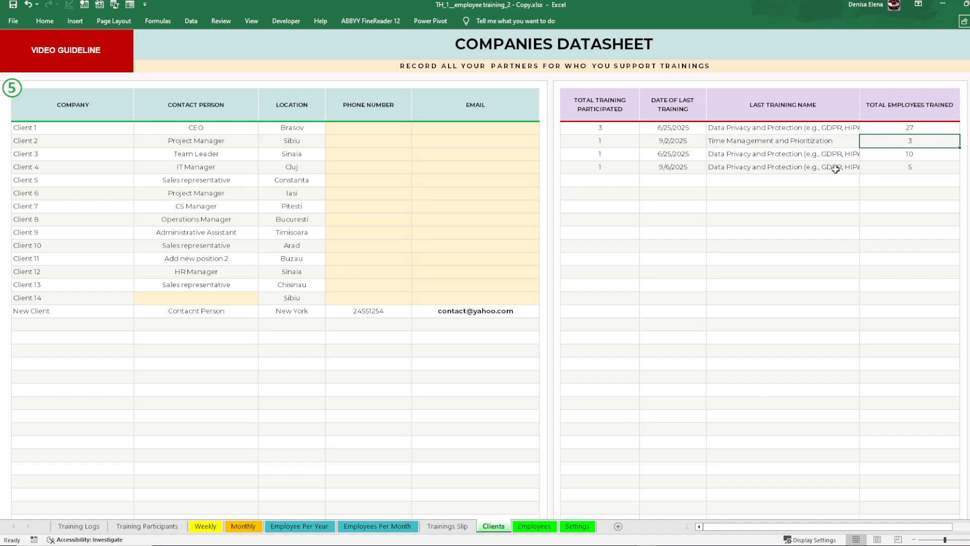
Step: Look over the Employees sheet, then the New Client record and the empty rows below it on the Clients sheet
left_click(526, 528)
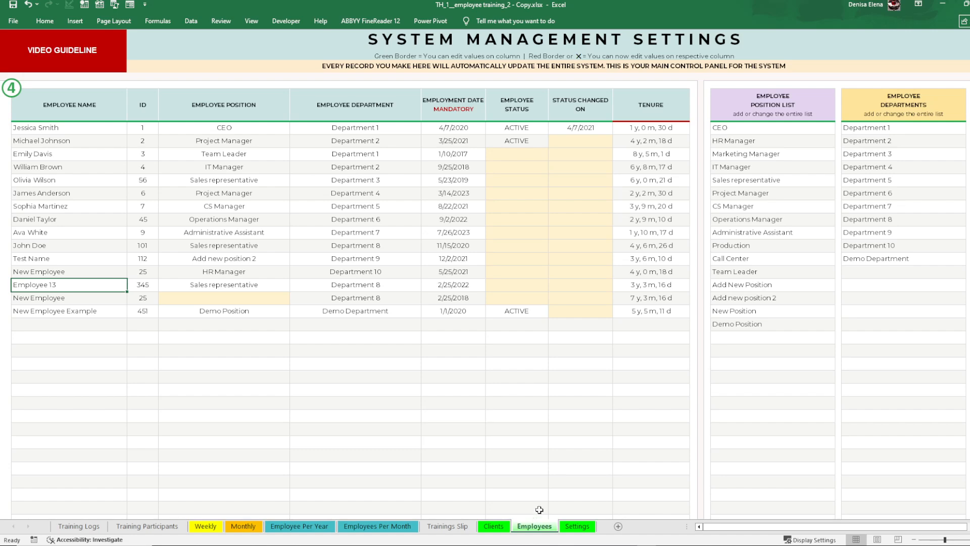
left_click(501, 528)
left_click(517, 527)
left_click(494, 526)
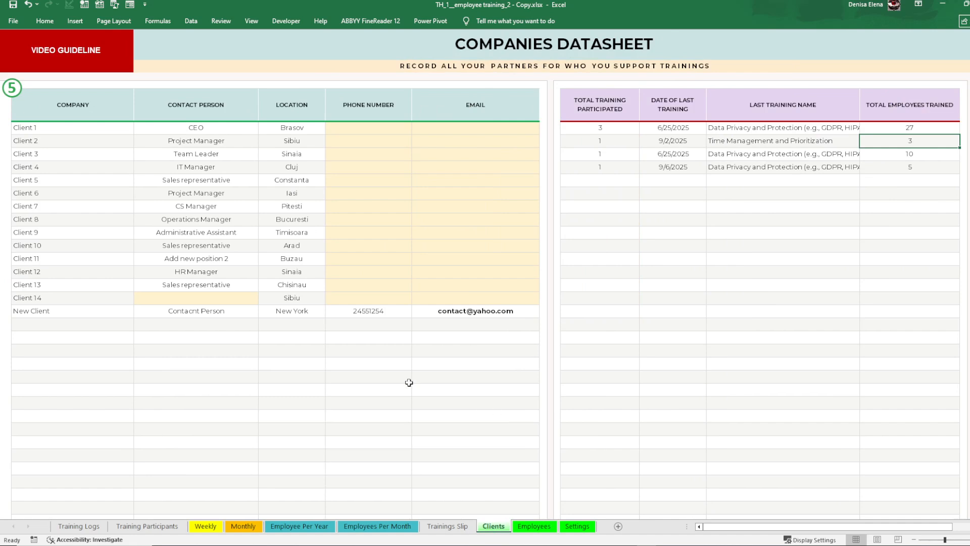
left_click_drag(123, 327, 401, 364)
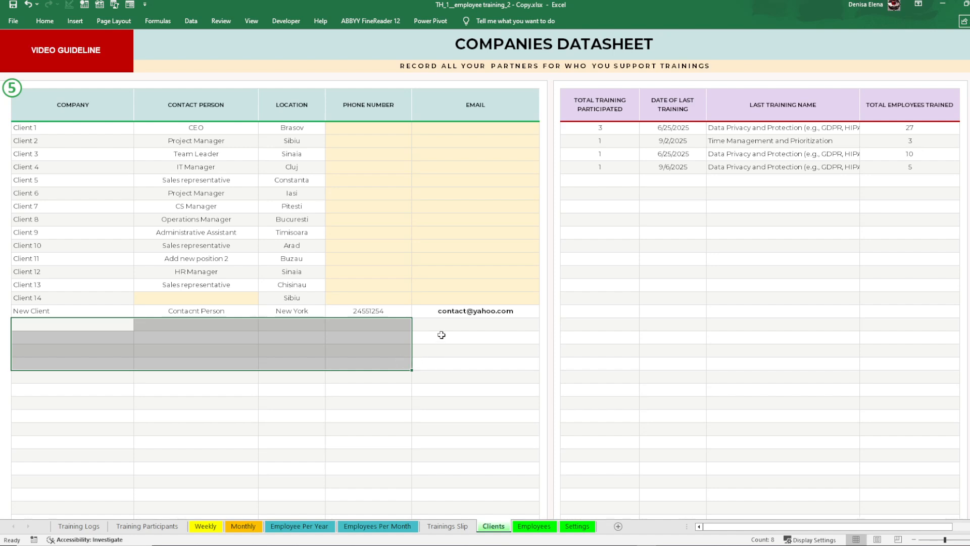
left_click_drag(441, 335, 119, 316)
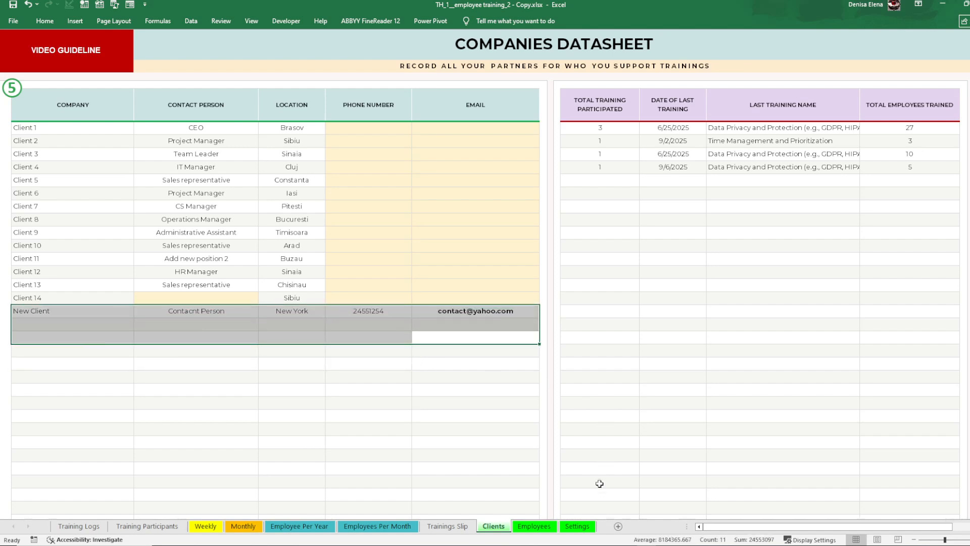
Step: Review the training categories and modules on the Settings sheet, followed by the Employees and Clients sheets
left_click(577, 526)
left_click(205, 218)
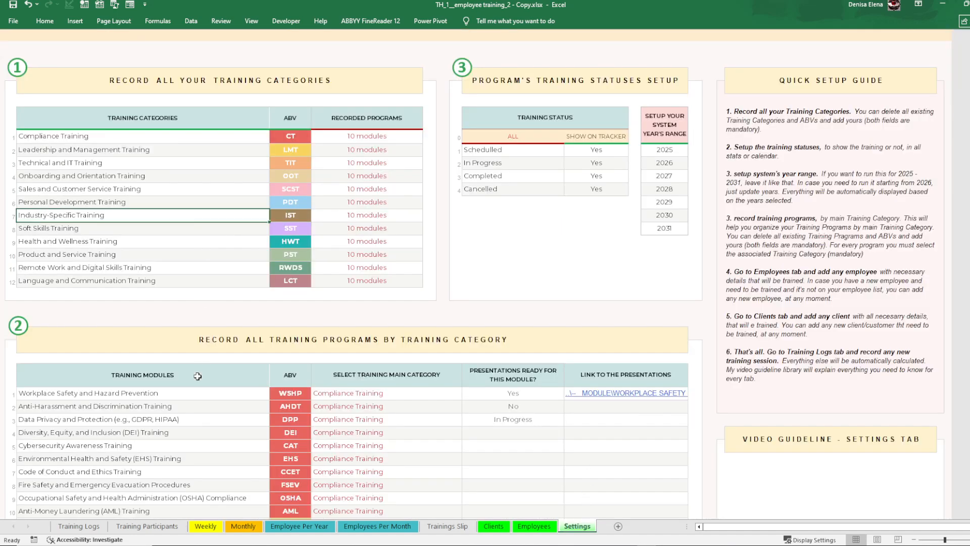
left_click(181, 406)
left_click(515, 526)
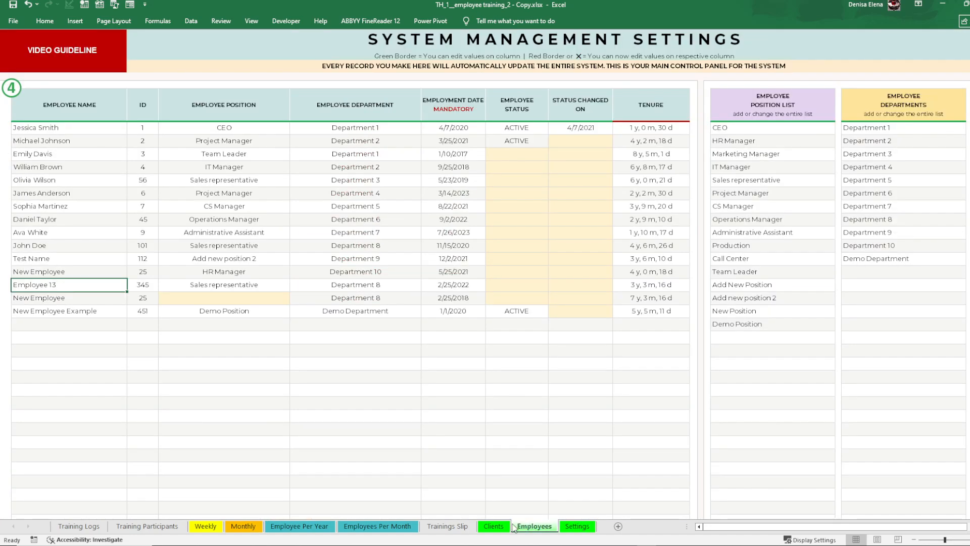
left_click(500, 526)
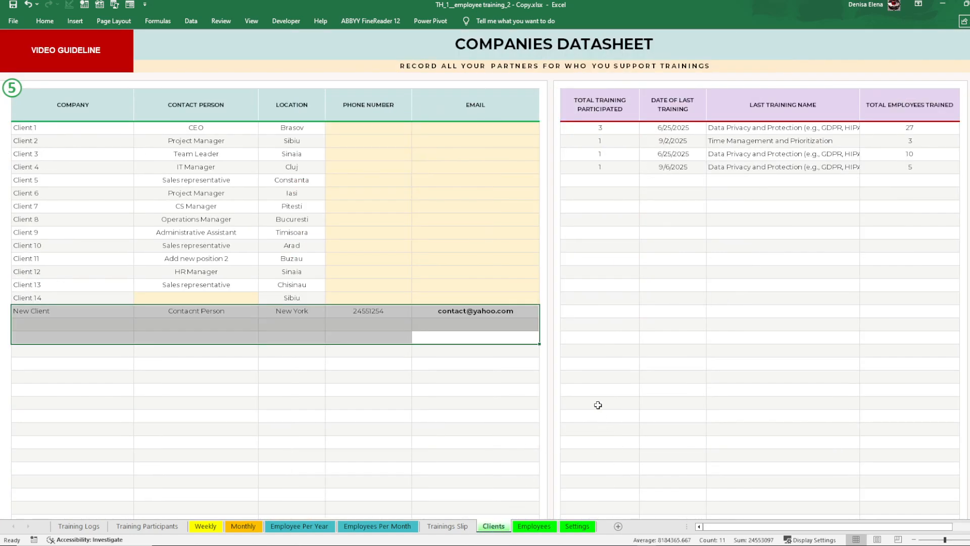
Step: Glance at the Training Participants sheet and open the Training Logs sheet
left_click(86, 523)
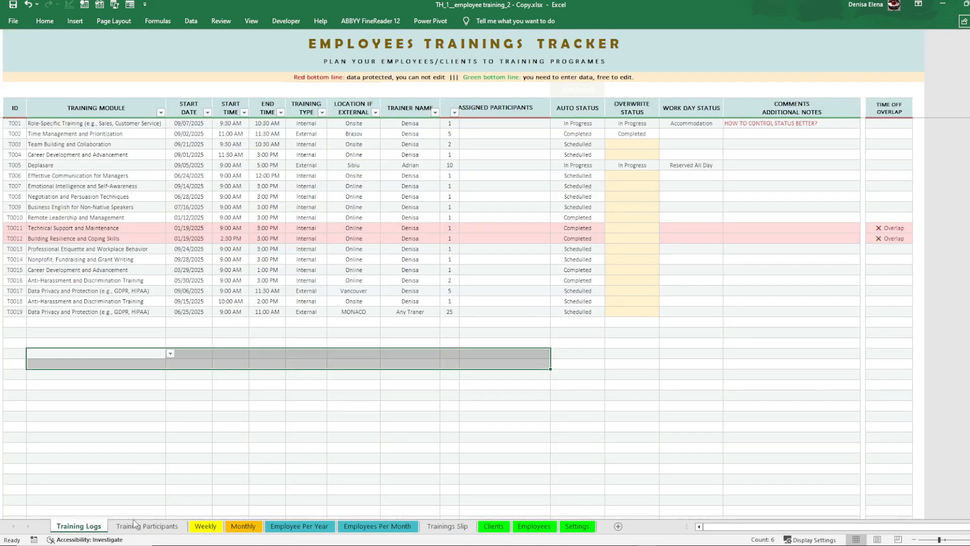
left_click(134, 526)
left_click(86, 526)
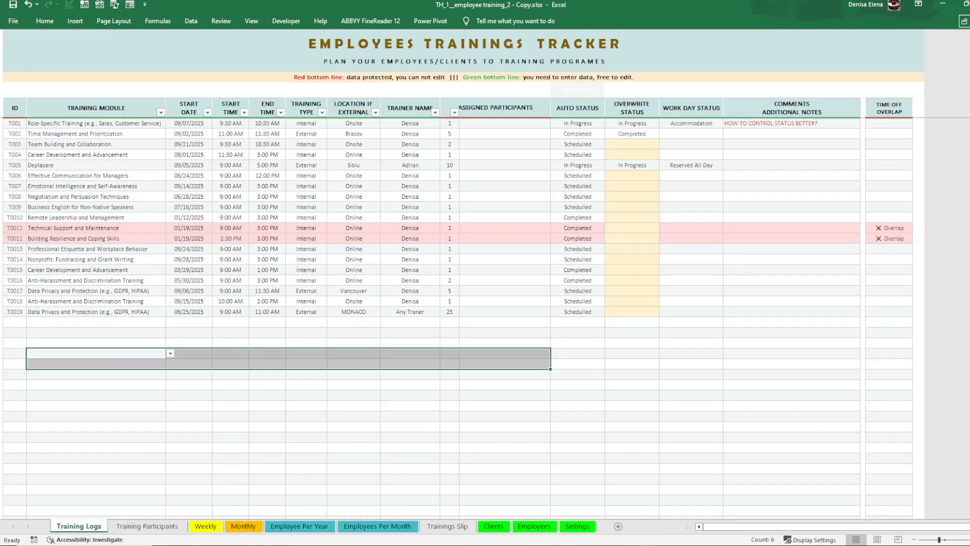